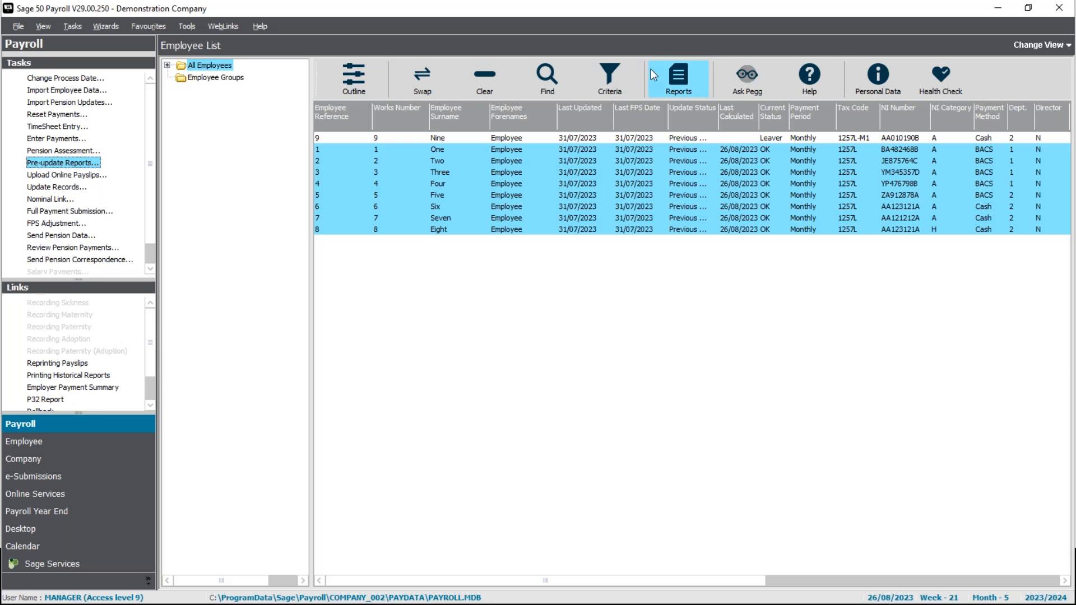
- Open the payroll reports and start a new report selection in the Report Selections category
left_click(688, 90)
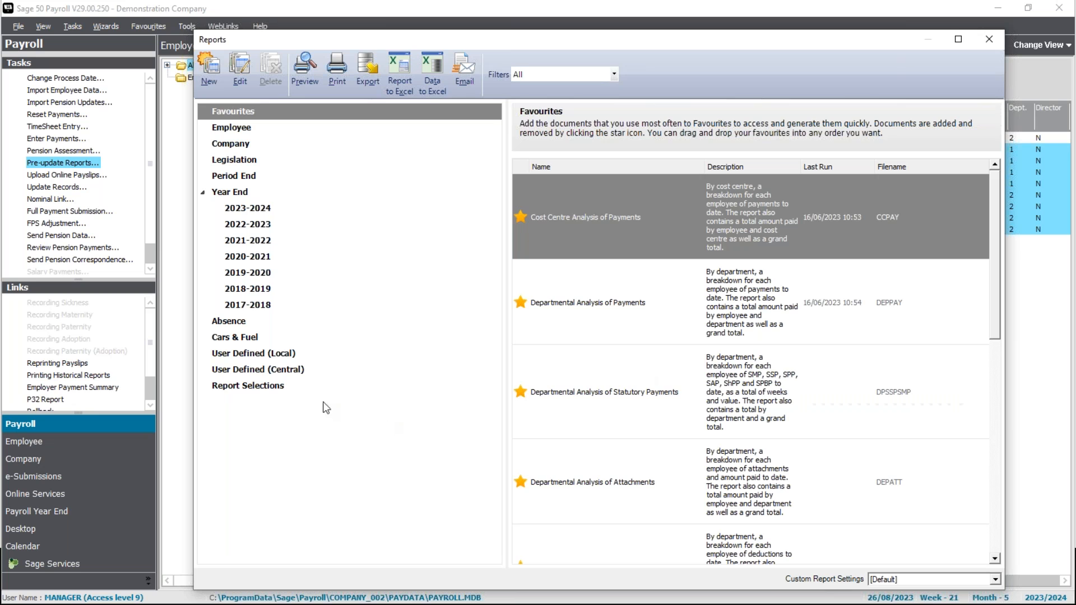
left_click(268, 392)
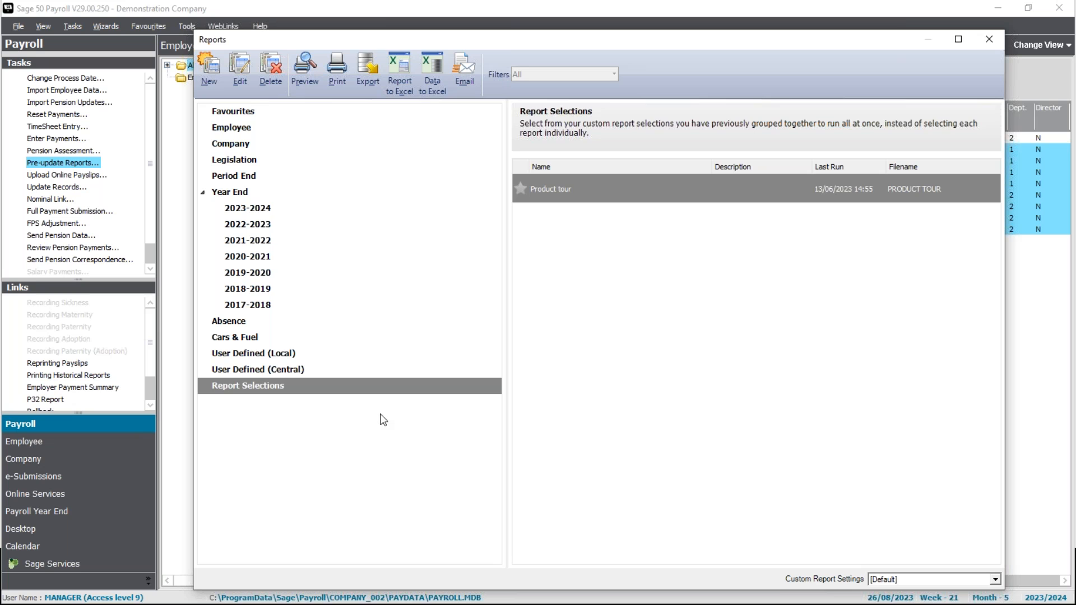
mouse_move(626, 197)
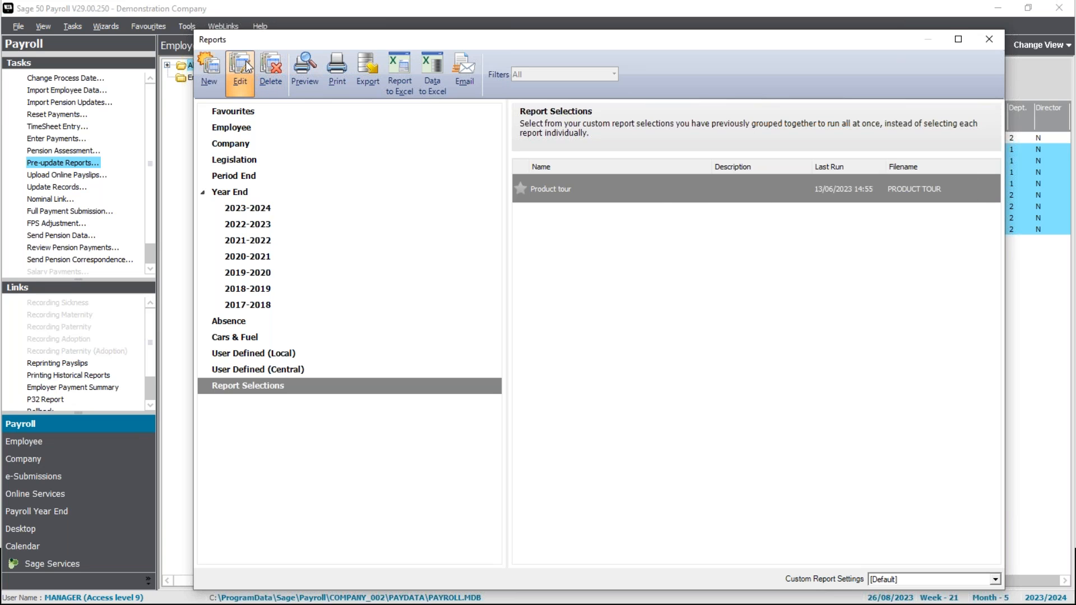
left_click(216, 70)
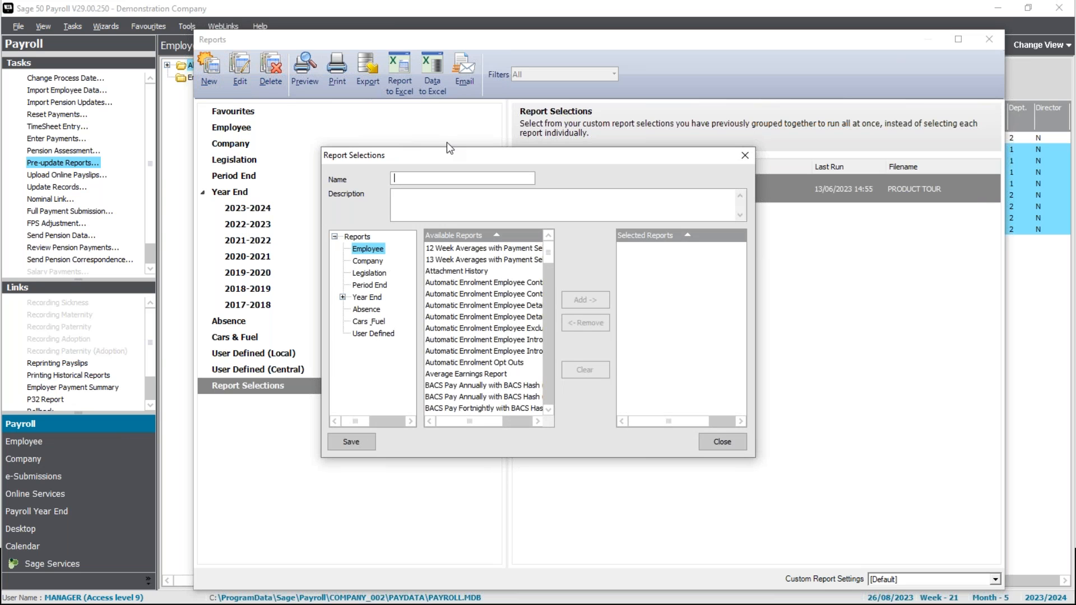
left_click_drag(476, 161, 499, 128)
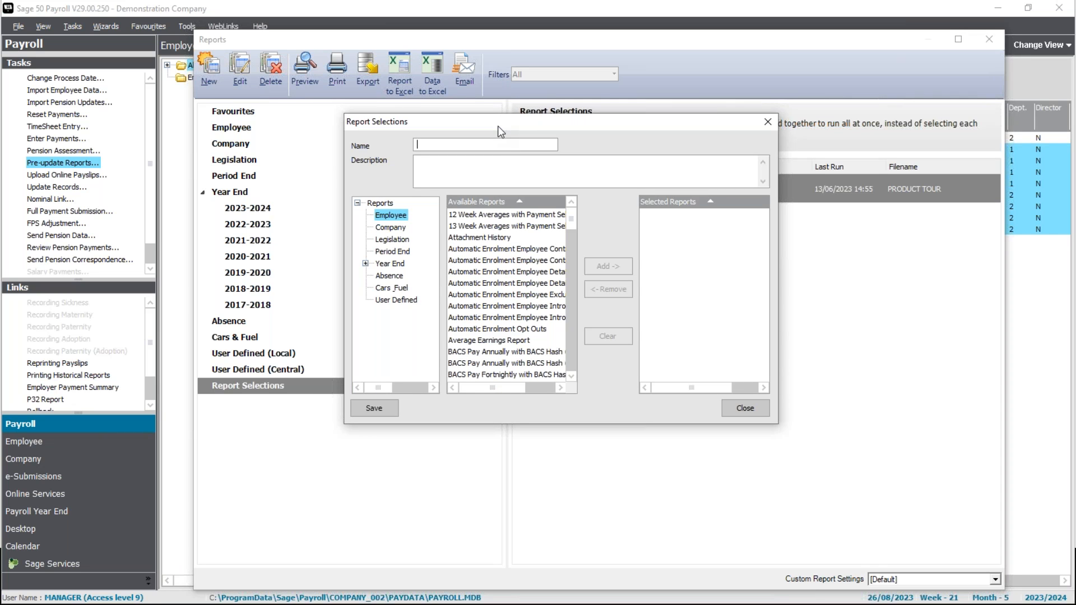
- Name the report selection "Webinar demo" and enter the description "for demo in the webinar"
type("Webinar demno")
key("BackSpace")
key("BackSpace")
type("o")
left_click(454, 177)
type("for demo in the webinar")
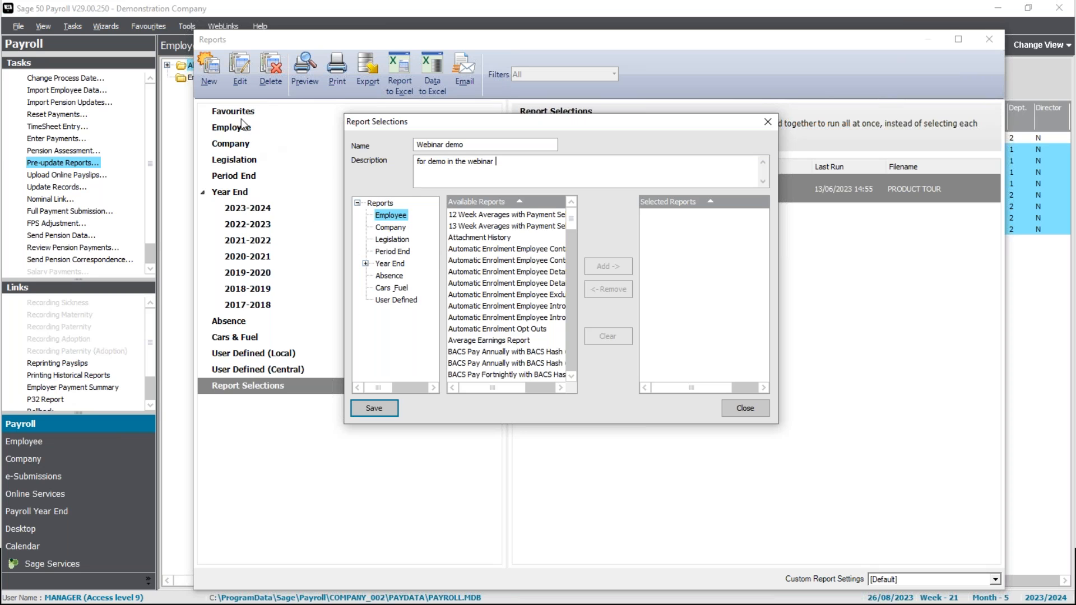
- Add the Employee reports Payment Summary History Part 1 - By Employee and Part 2 - By Employee to the selection
left_click(365, 264)
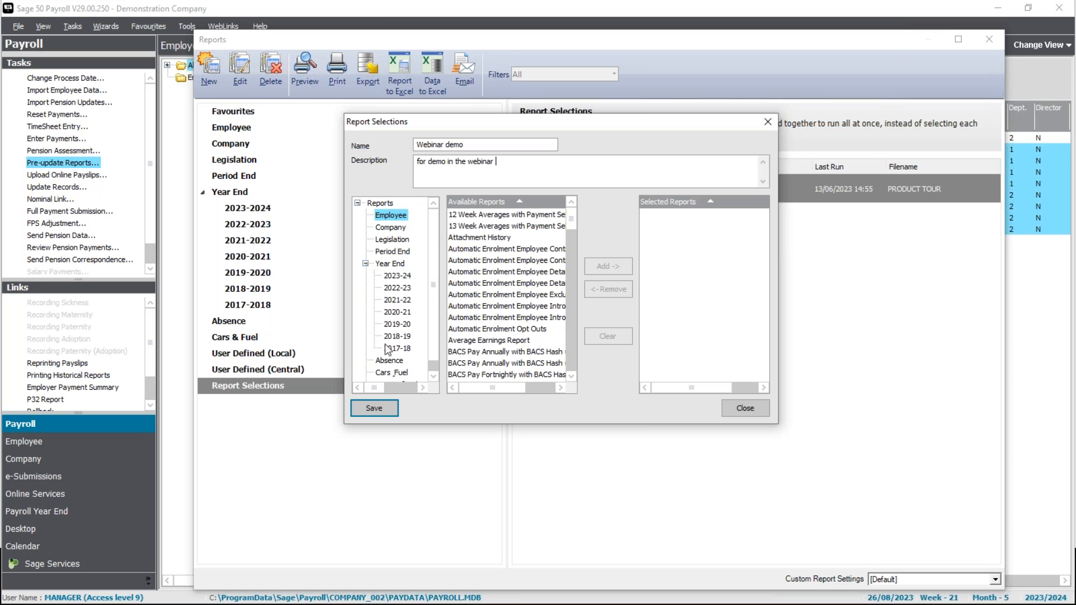
scroll(396, 350, "down", 3)
scroll(423, 348, "up", 2)
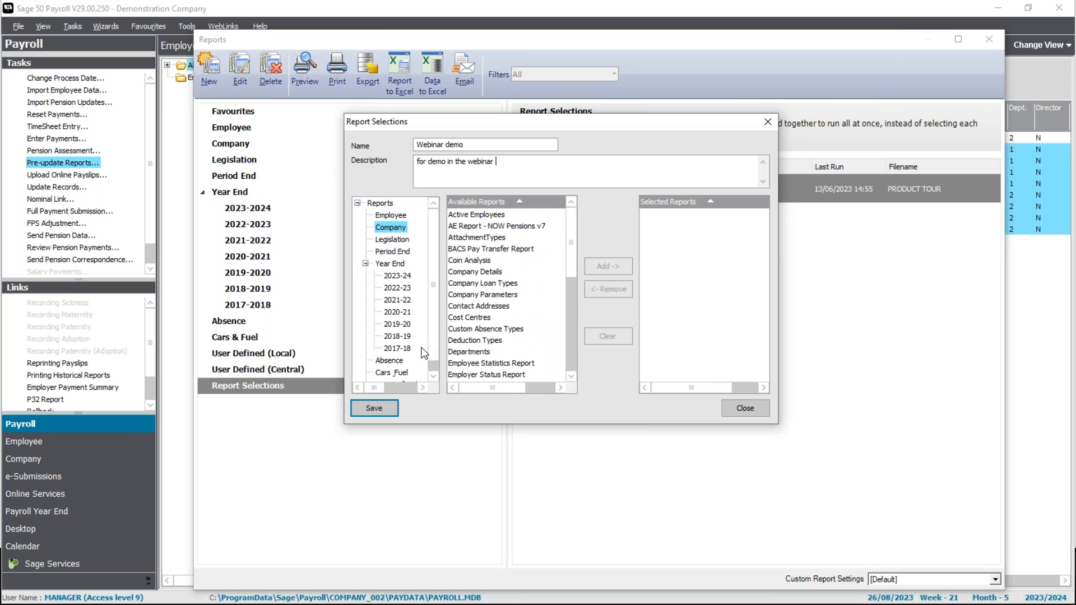
left_click(391, 217)
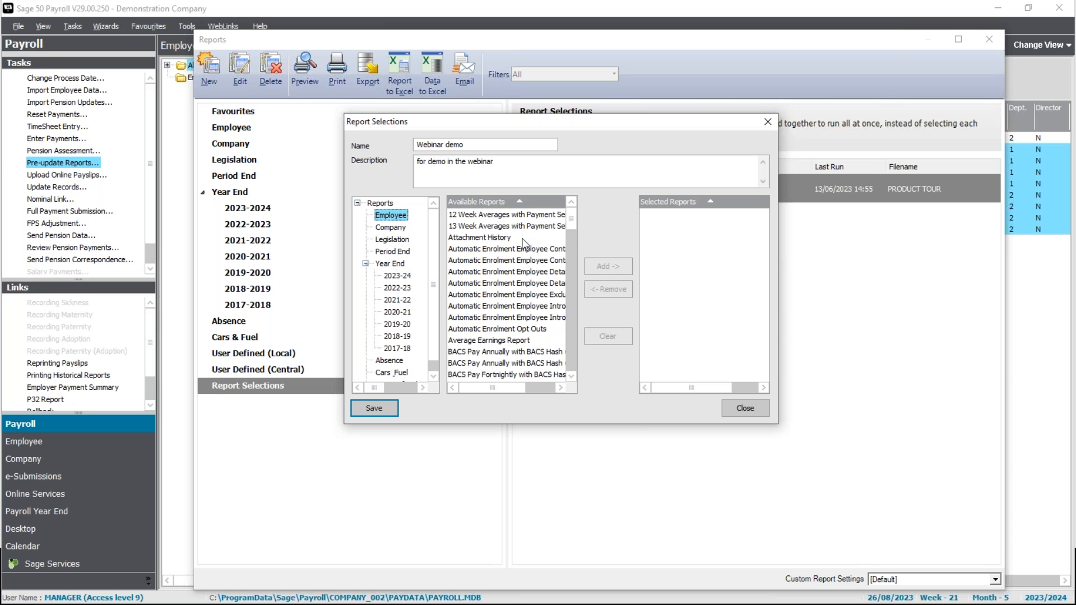
left_click_drag(571, 224, 568, 344)
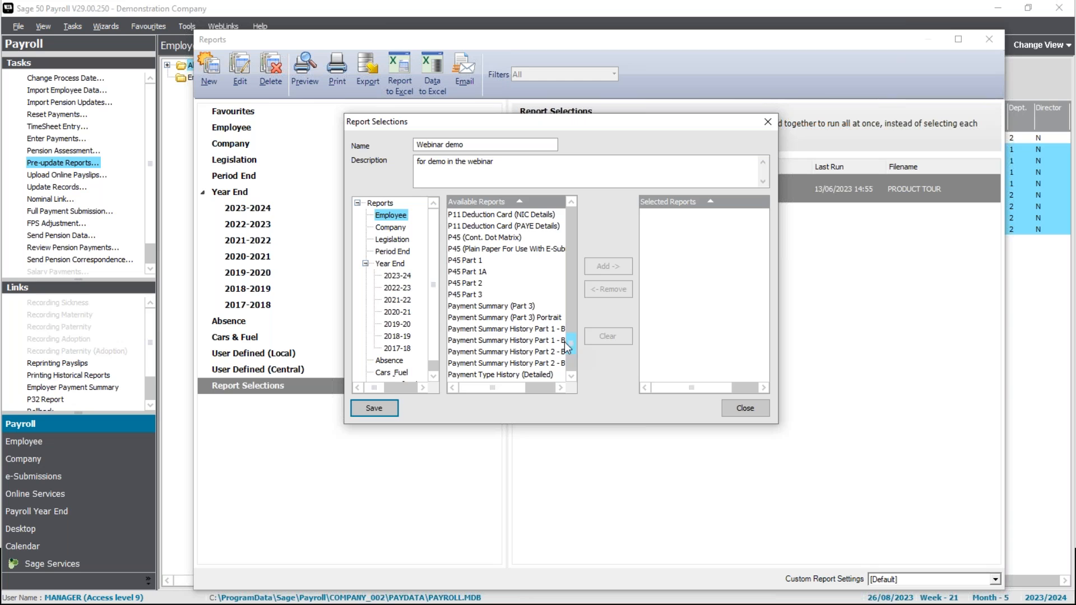
left_click(505, 341)
left_click(619, 267)
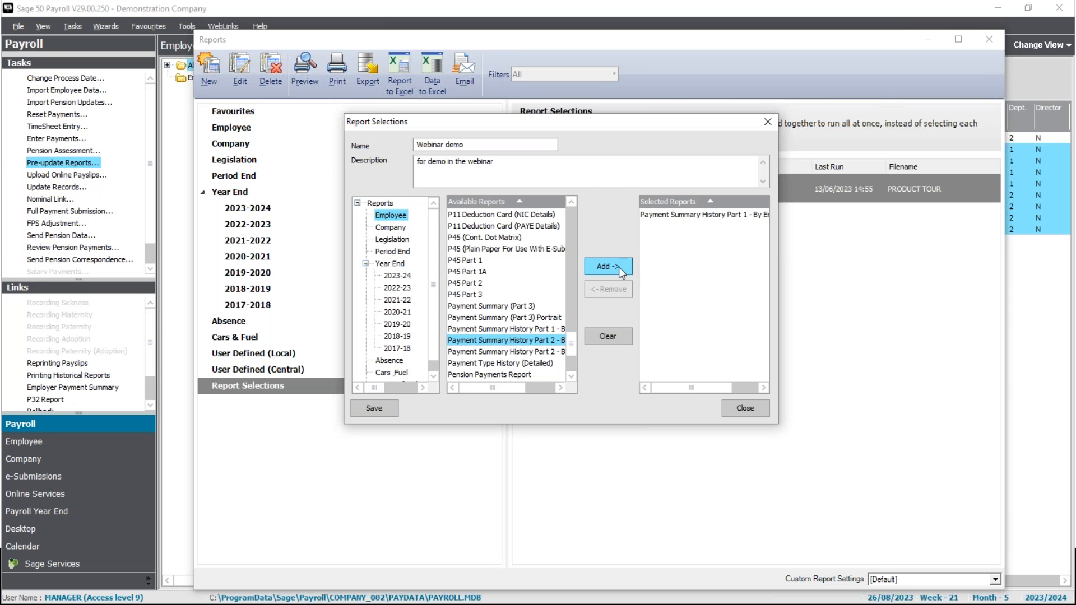
left_click(561, 353)
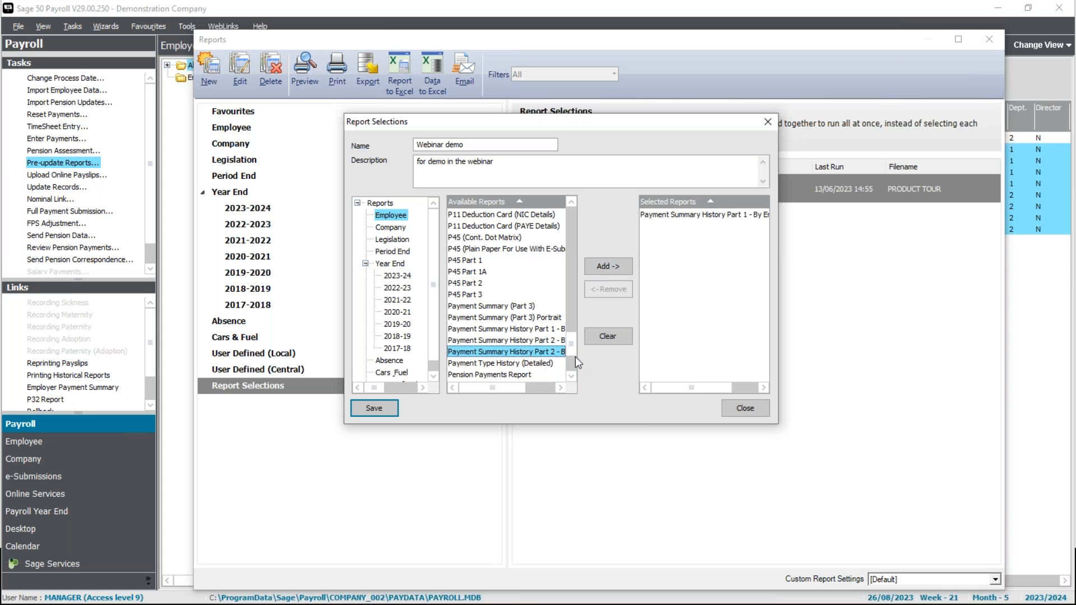
left_click(608, 268)
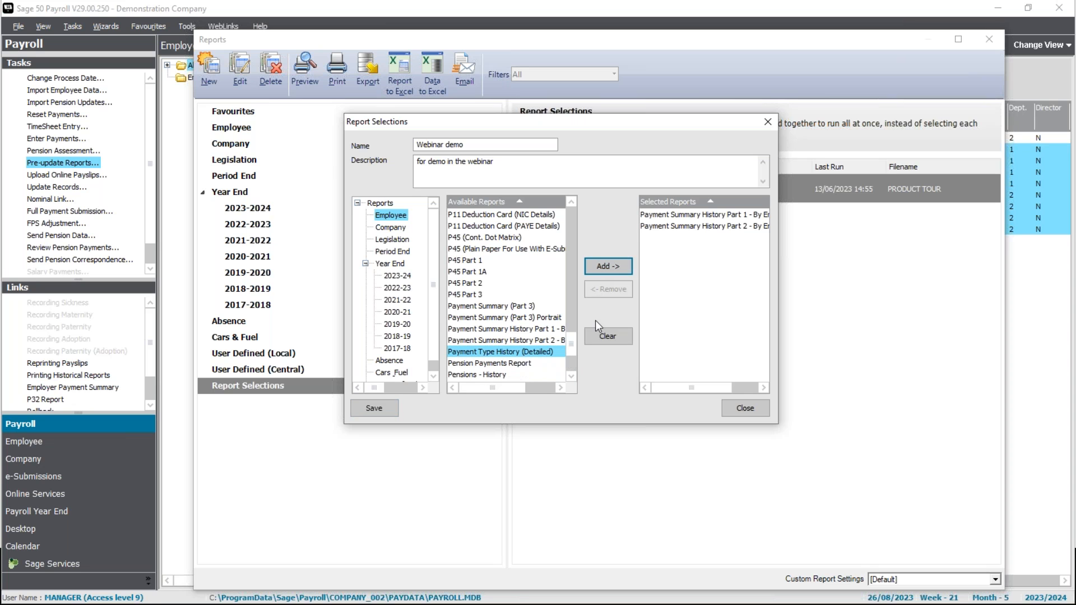
- Add the Pension Payments Report and Employee Details - Attachments to the selection, and save and close it
left_click(493, 364)
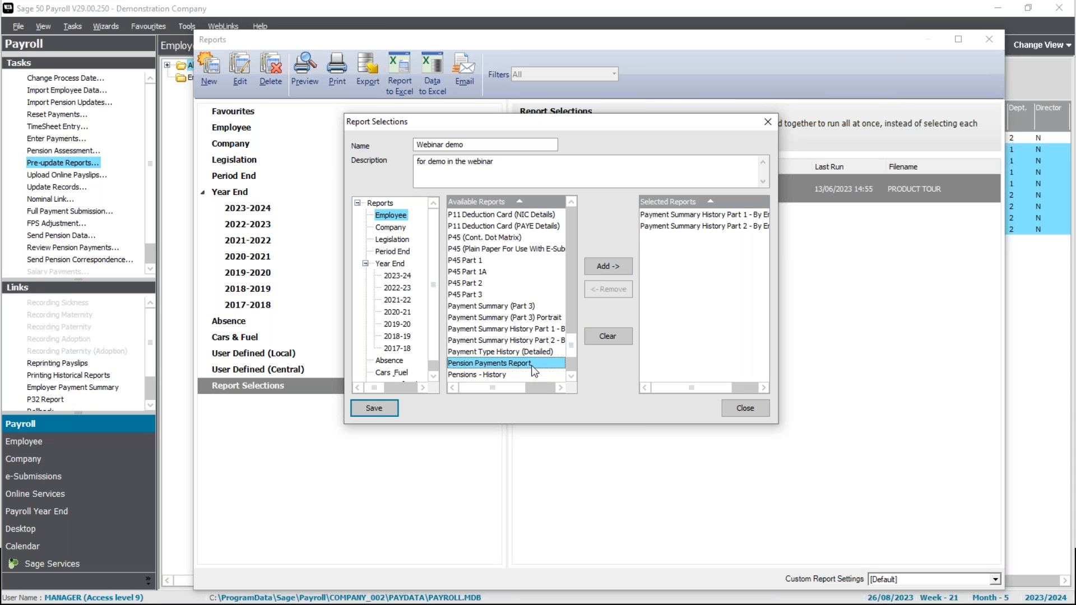
left_click(604, 267)
left_click_drag(572, 346, 573, 278)
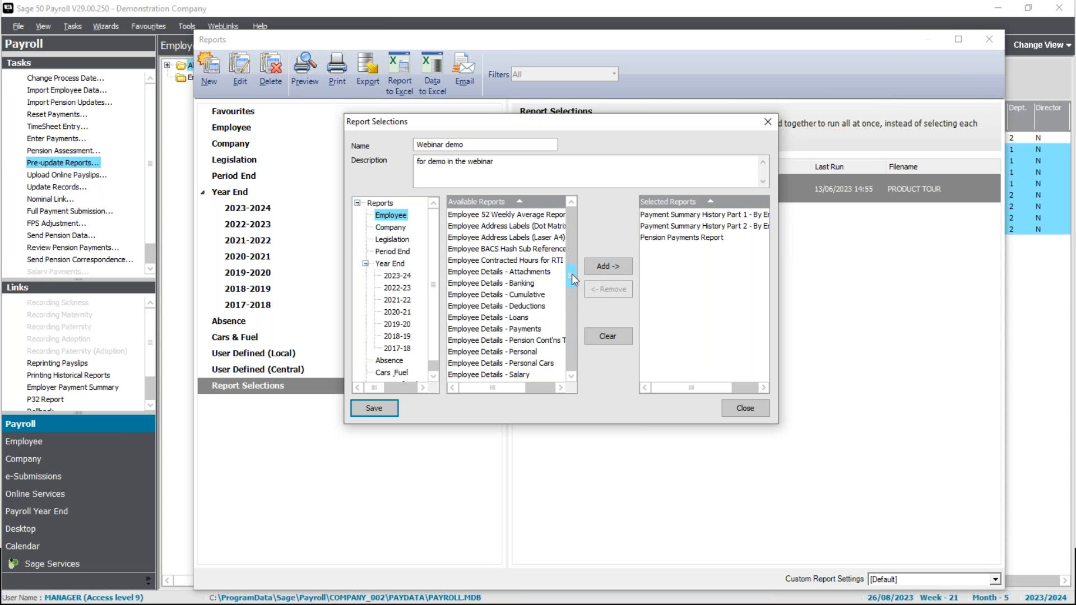
left_click(527, 272)
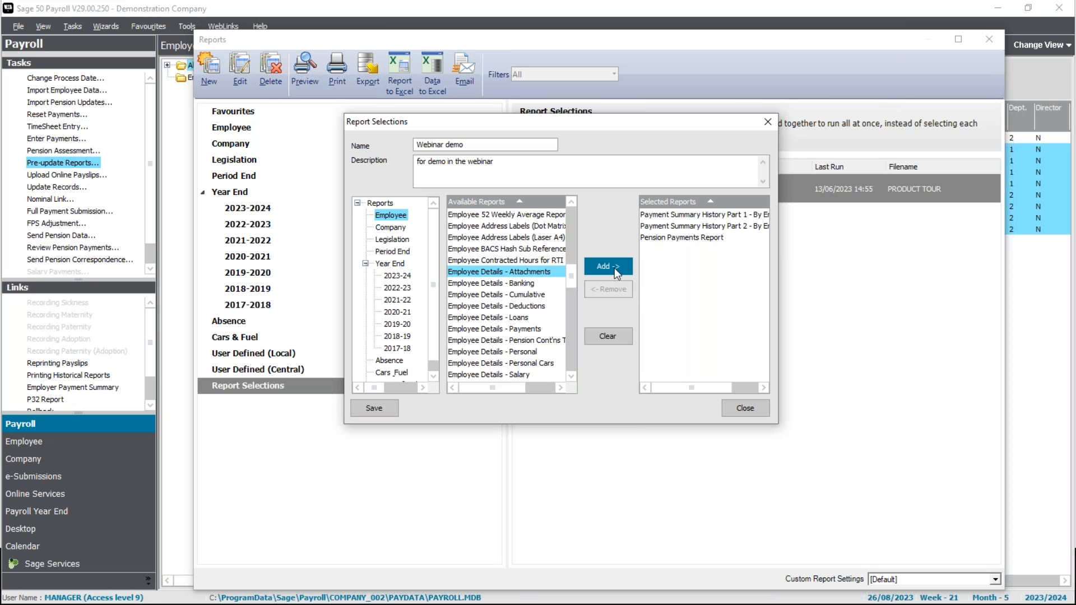
left_click(614, 268)
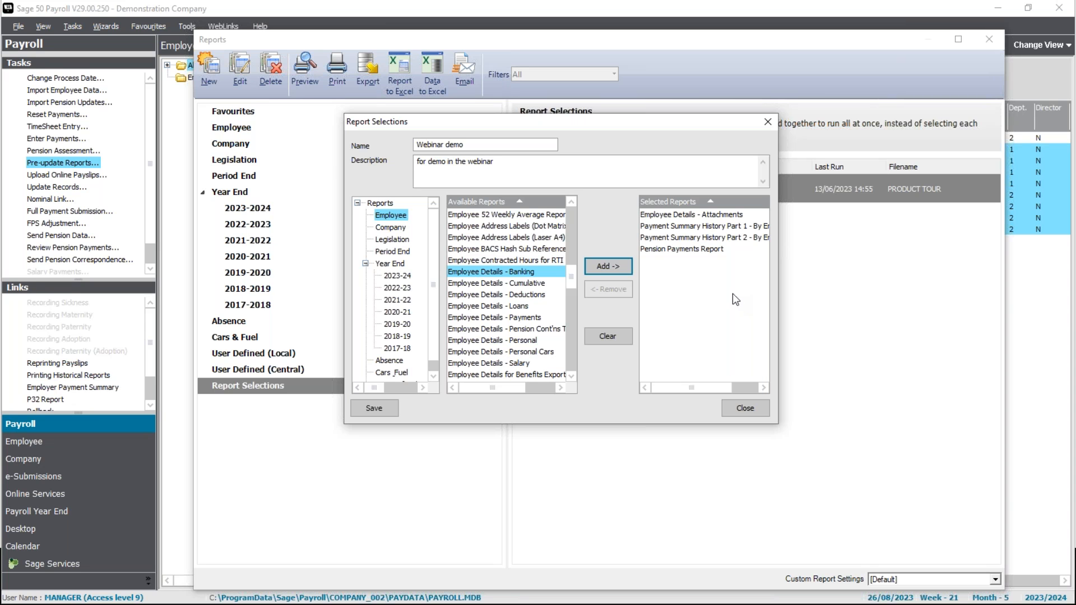
left_click(374, 409)
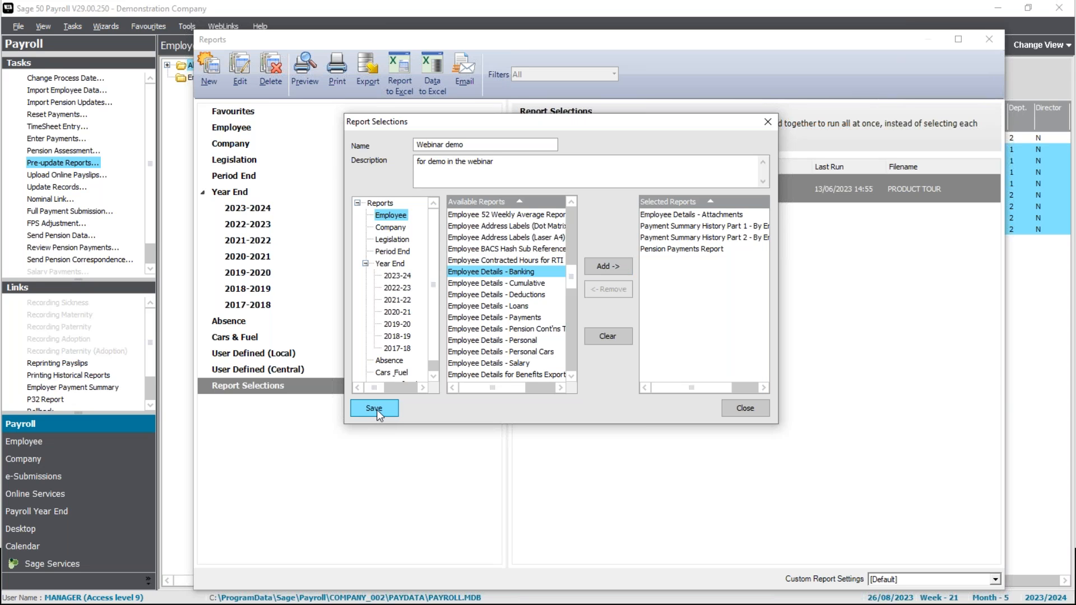
left_click(757, 407)
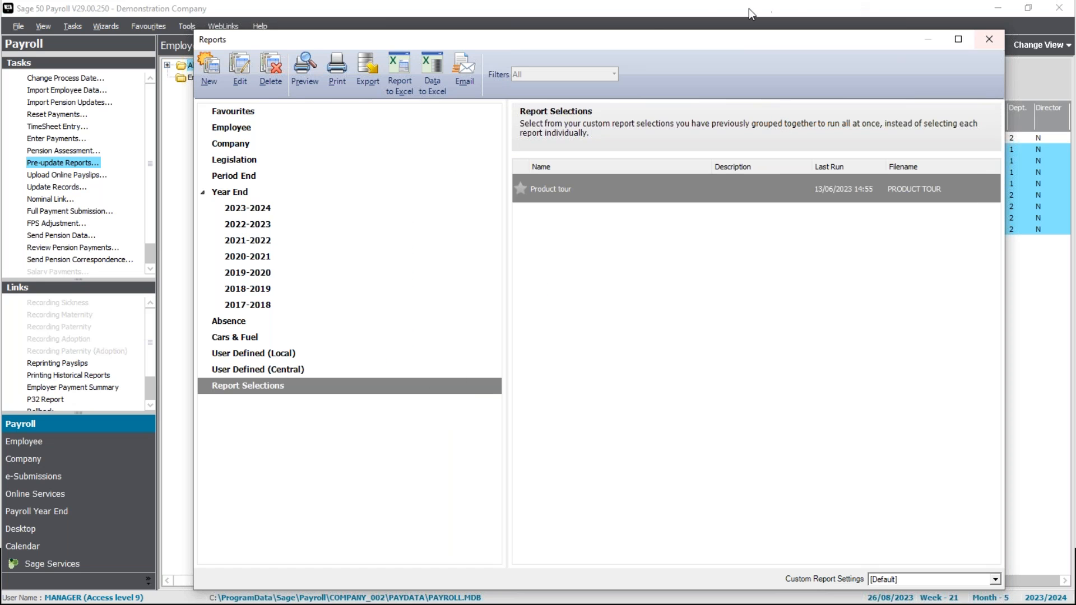
- Preview the Webinar demo report selection, accepting the default criteria values for the batch
left_click(564, 217)
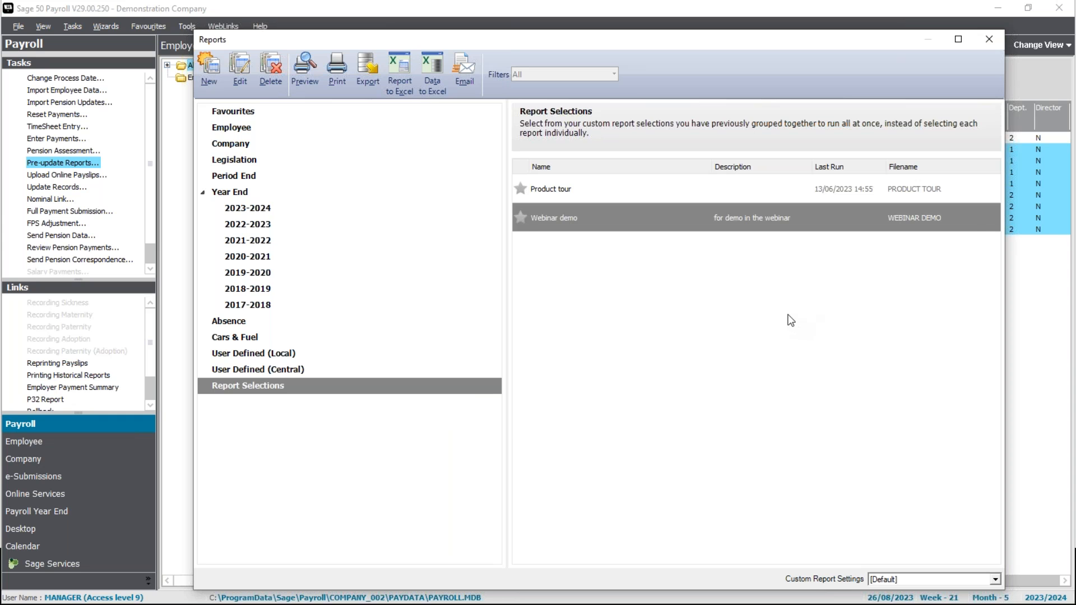
mouse_move(524, 228)
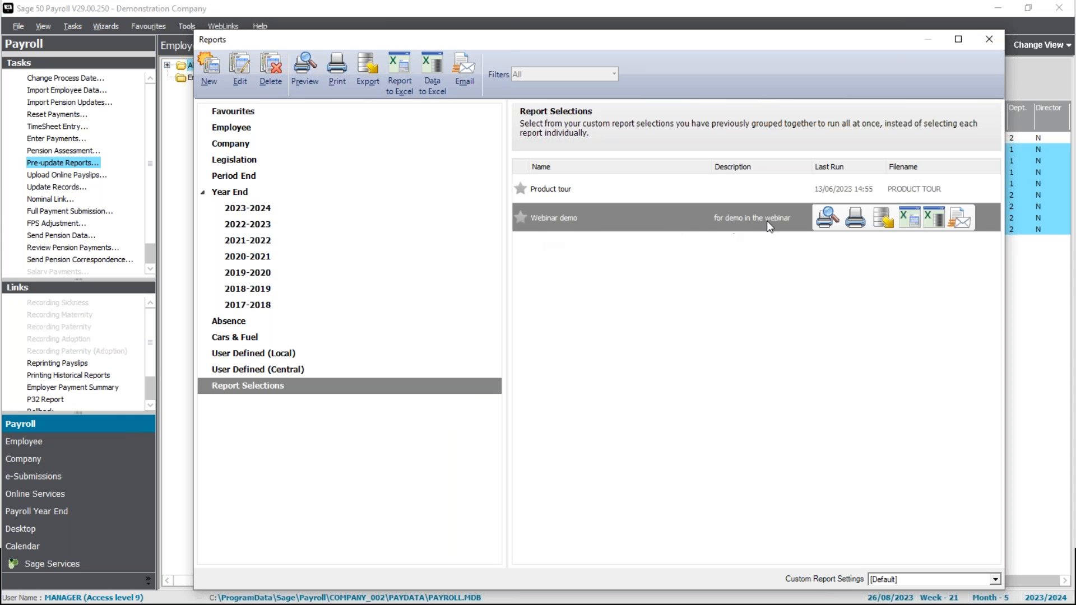
left_click(824, 221)
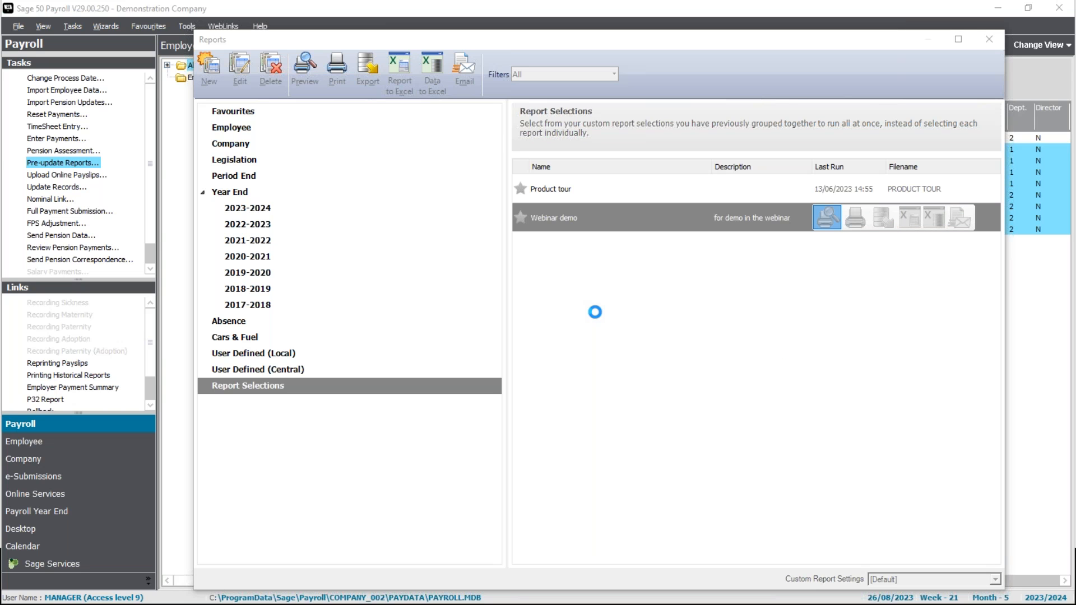
left_click_drag(576, 235, 542, 218)
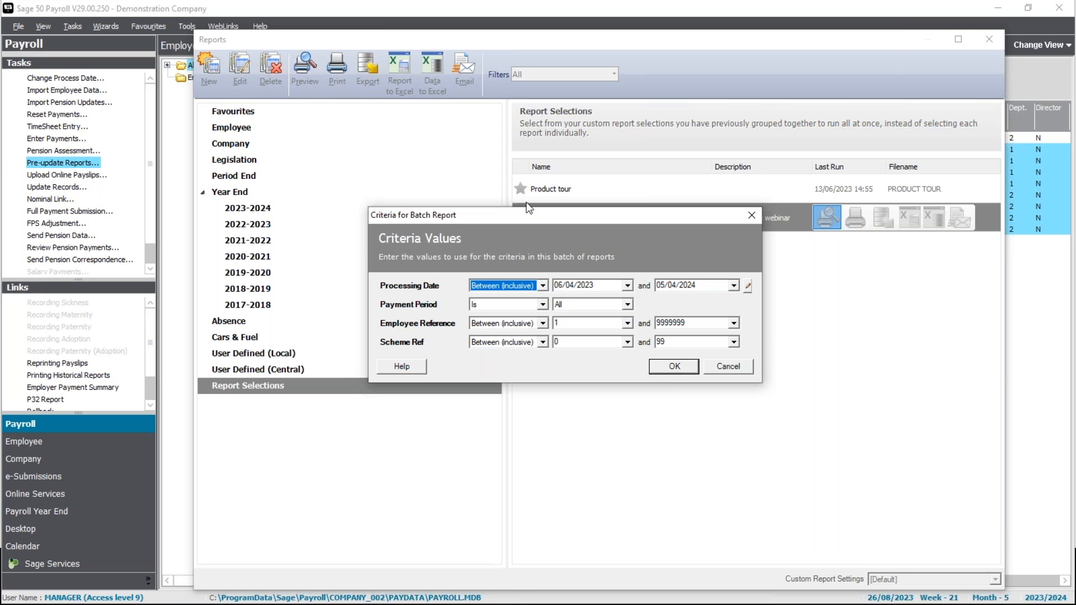
left_click(675, 367)
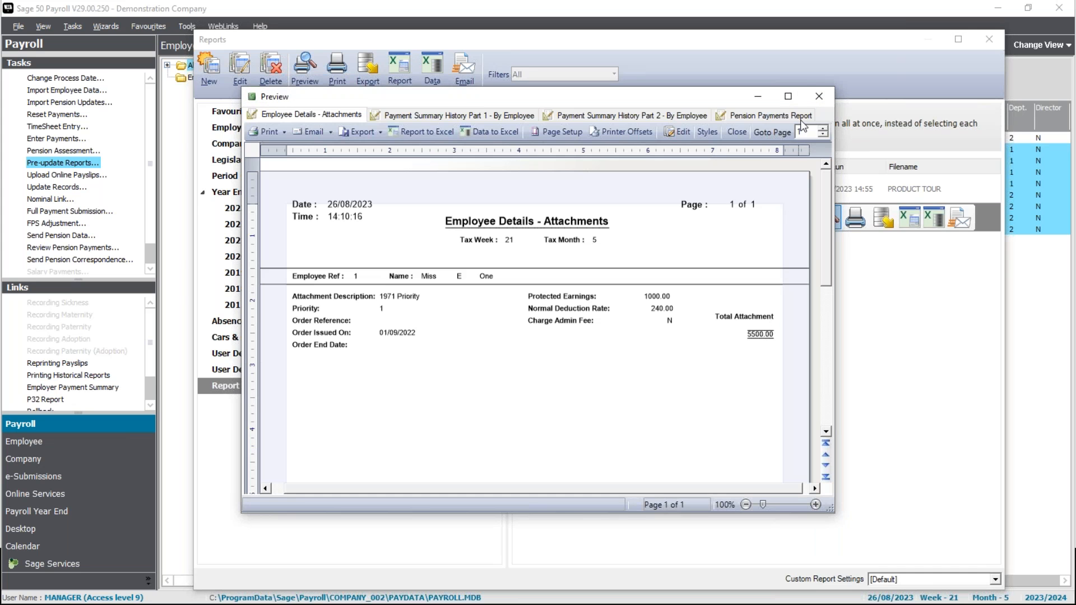
- Enlarge the preview and examine the attachments, both payment summary history and pension payments reports in turn
left_click(787, 103)
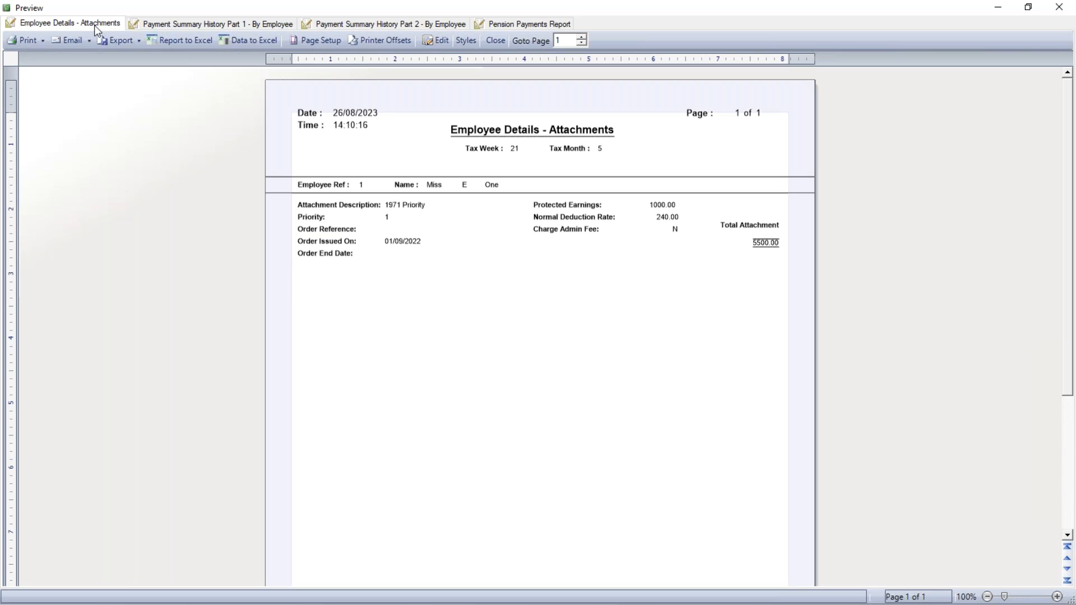
left_click(174, 24)
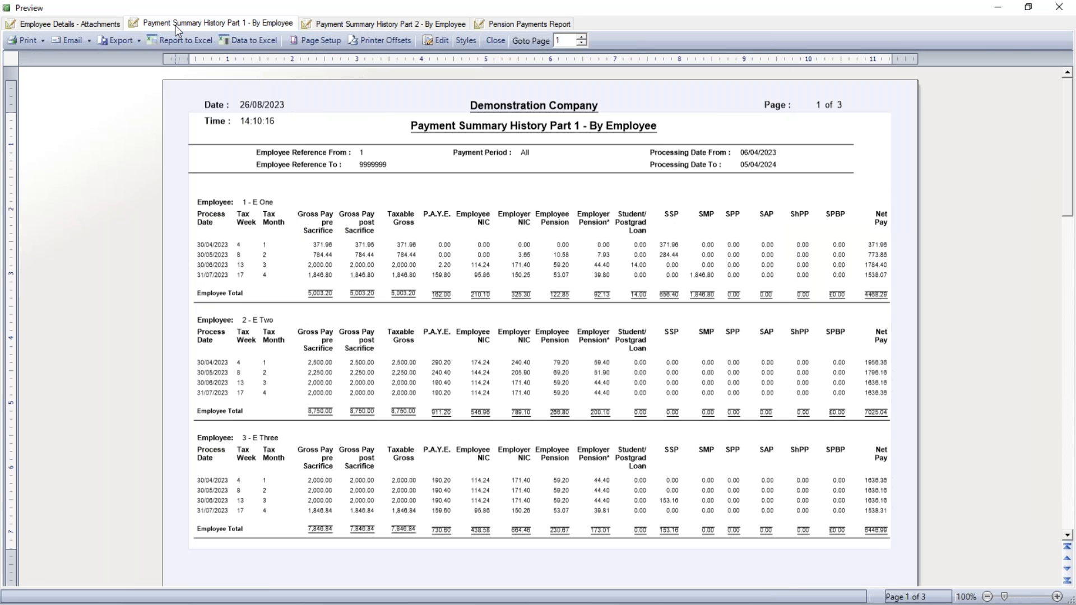
left_click(375, 24)
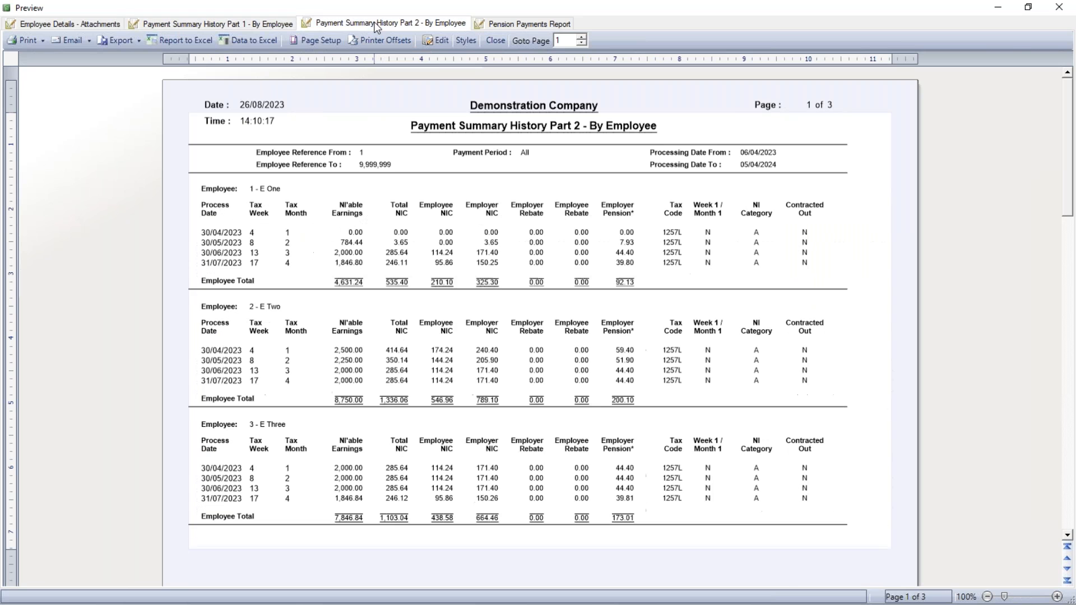
left_click(536, 24)
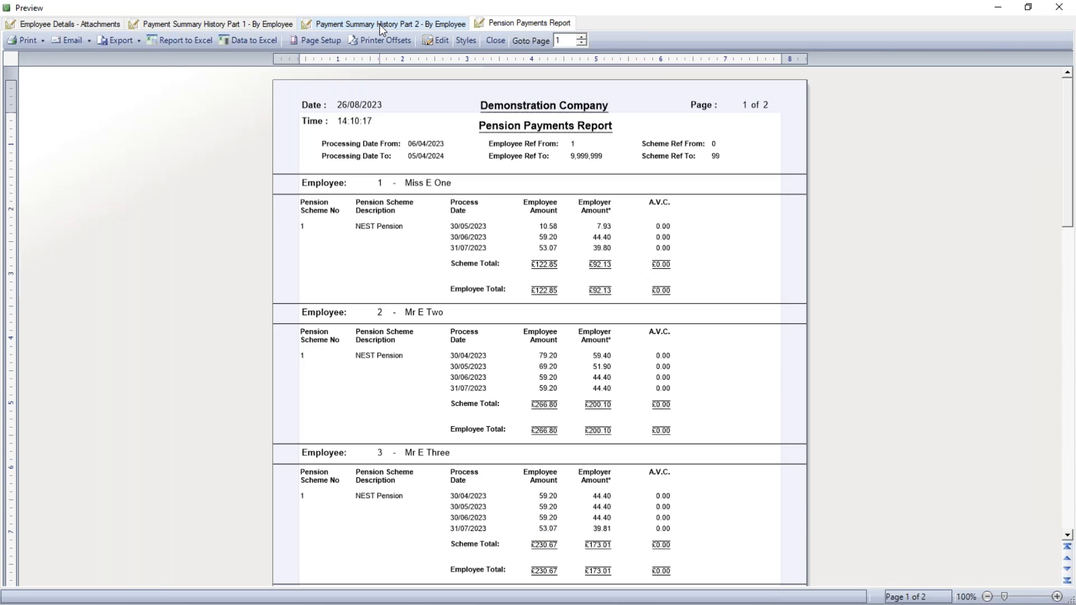
left_click(379, 24)
left_click(238, 25)
left_click(66, 23)
left_click(188, 23)
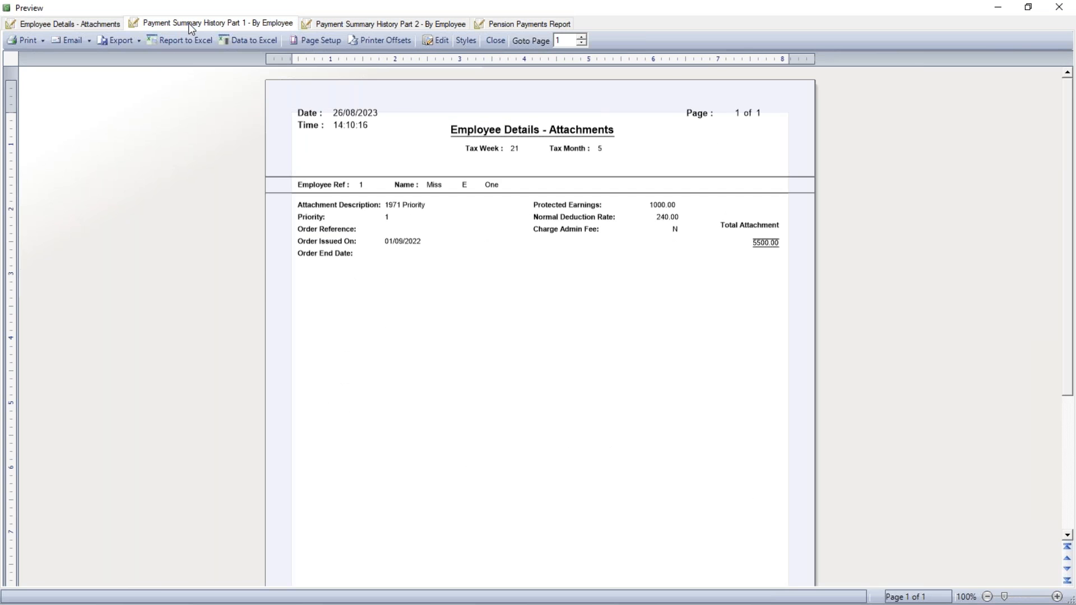
left_click(372, 23)
left_click(518, 24)
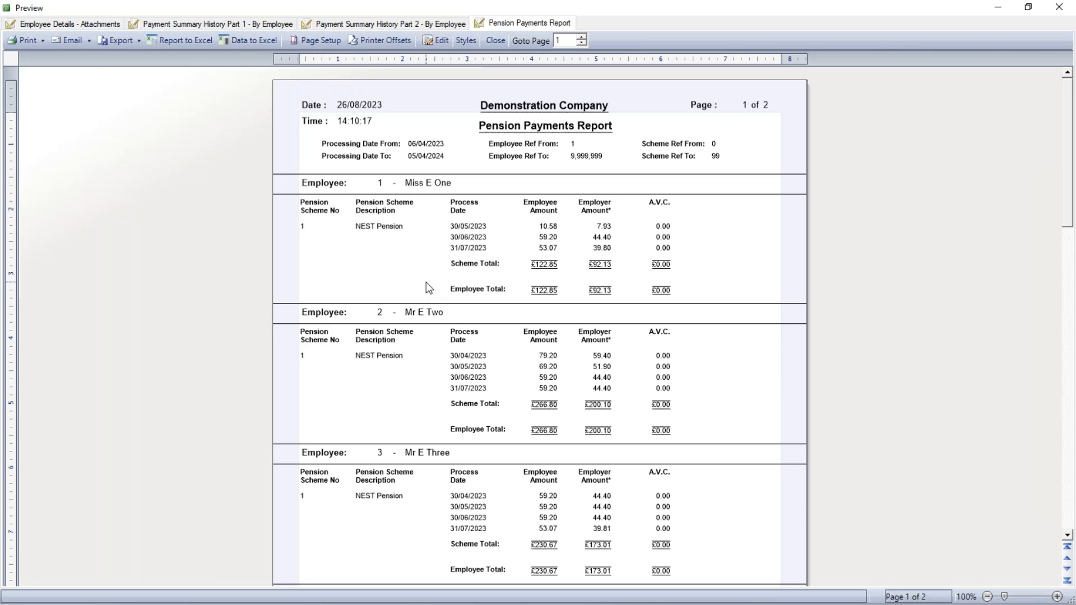
- Examine the options for printing and exporting the current report or all previewed reports together
left_click(43, 42)
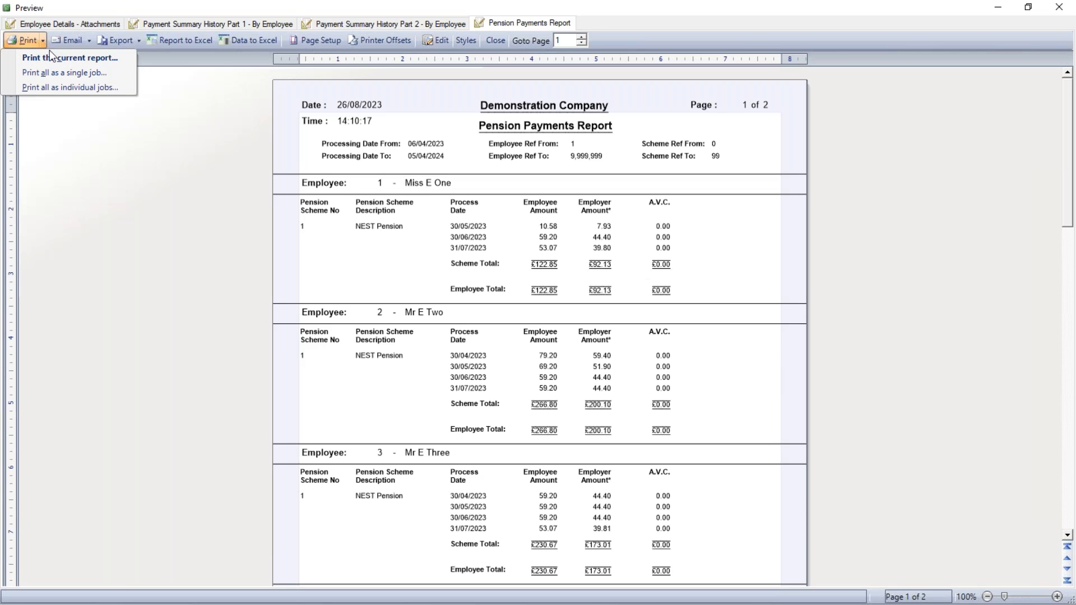
left_click(48, 48)
left_click(46, 39)
left_click(45, 39)
left_click(43, 42)
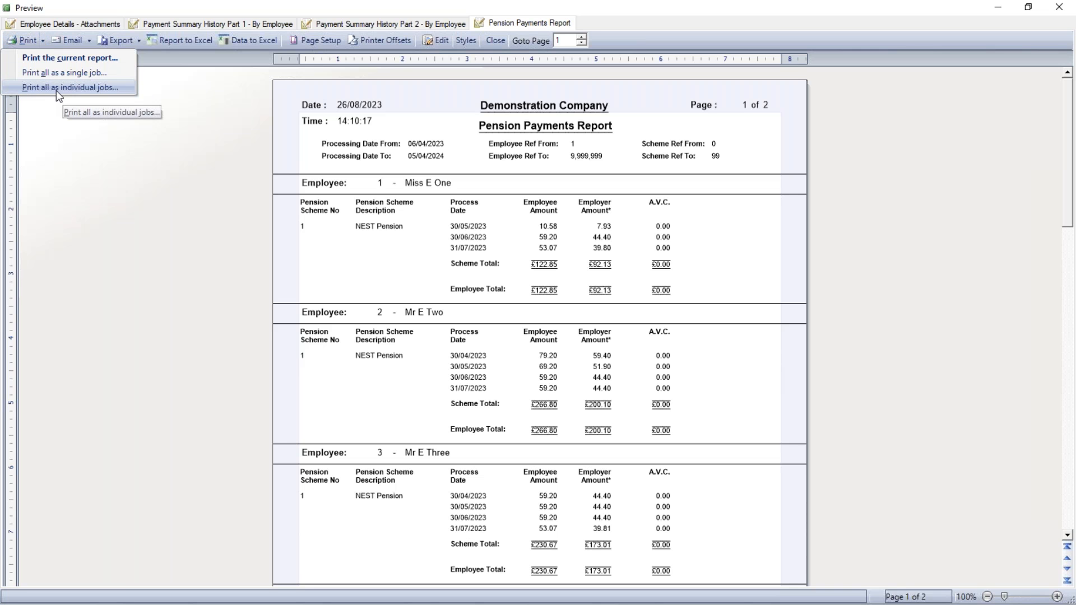
left_click(140, 45)
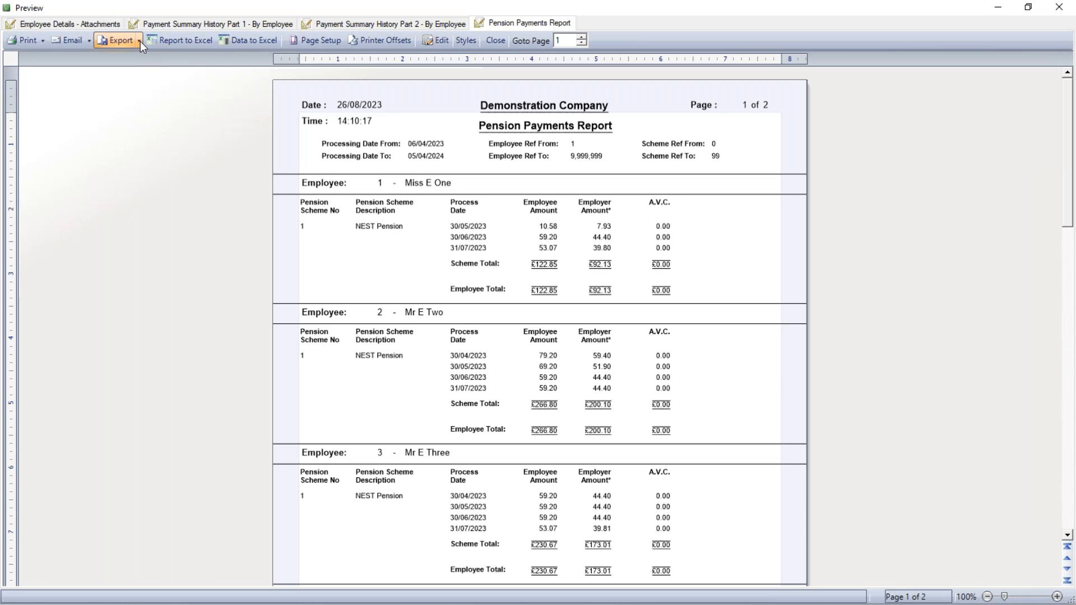
left_click(140, 41)
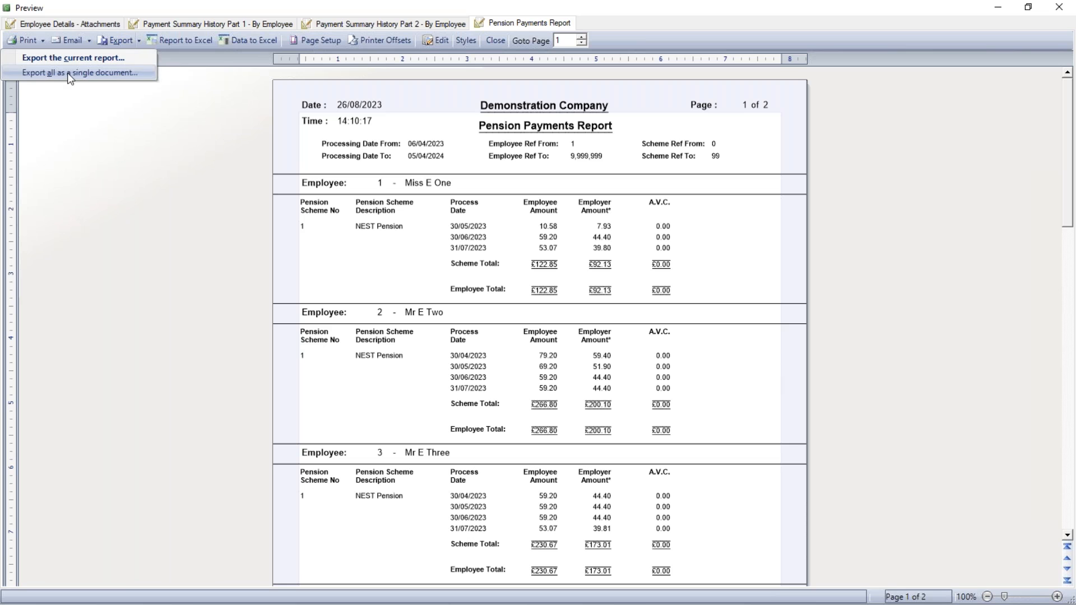
left_click(267, 206)
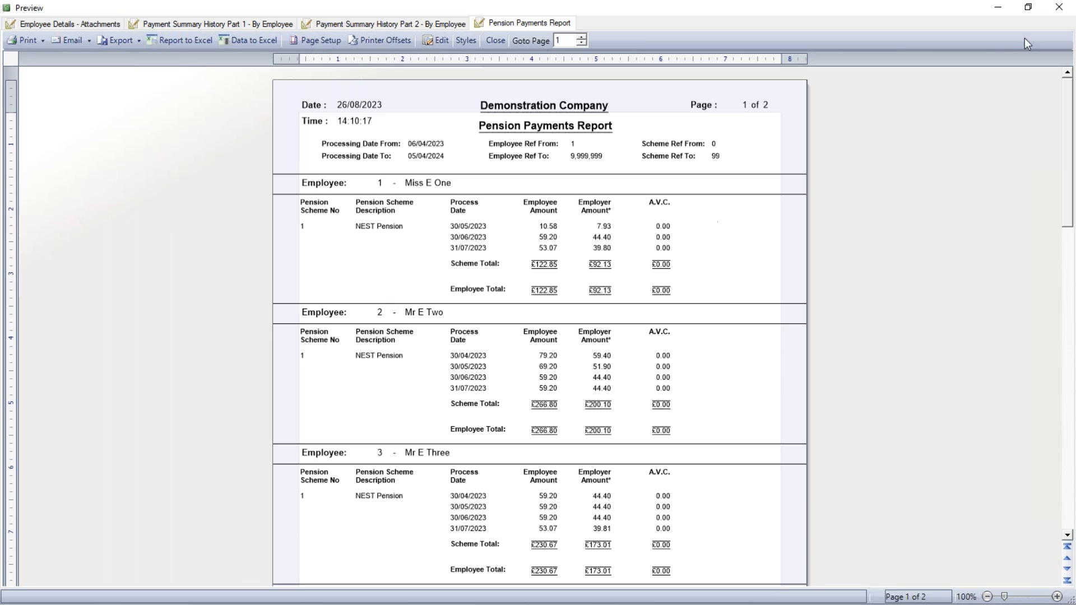
- Close the preview of the grouped reports
left_click(1059, 7)
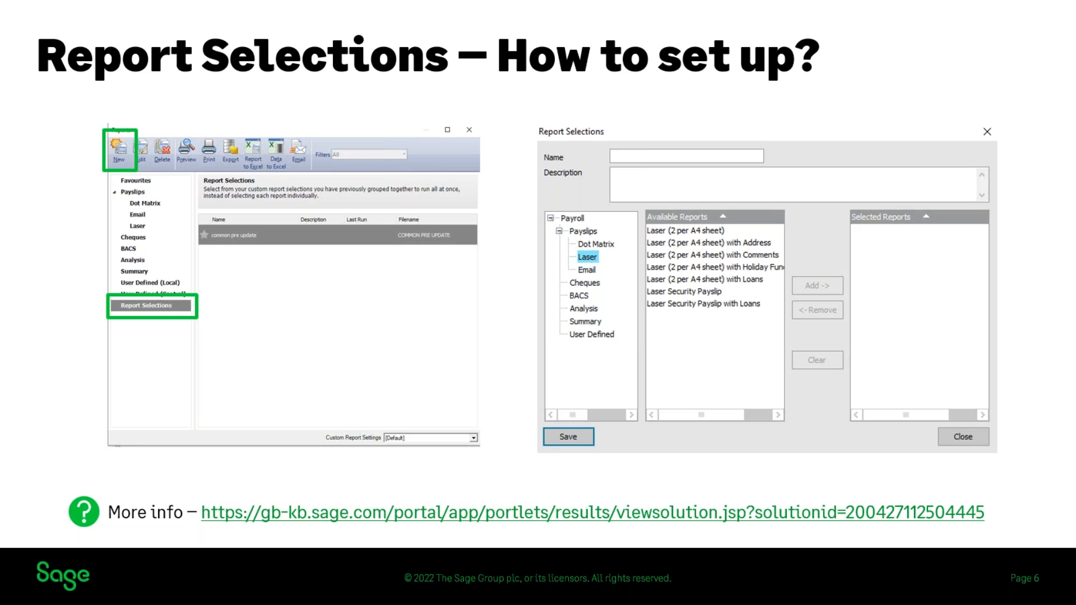
key("Right")
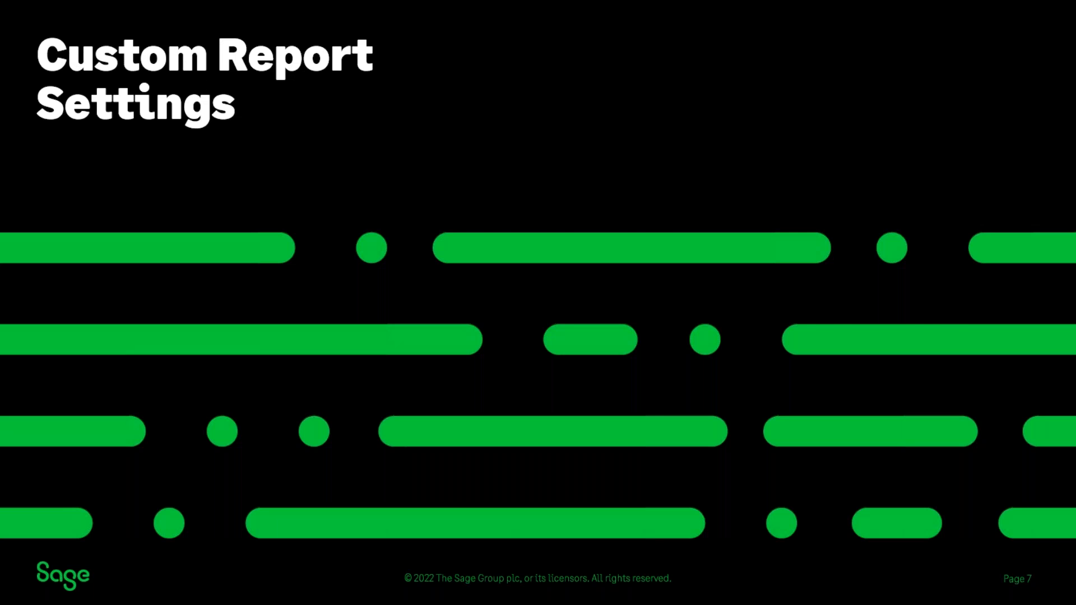
key("Right")
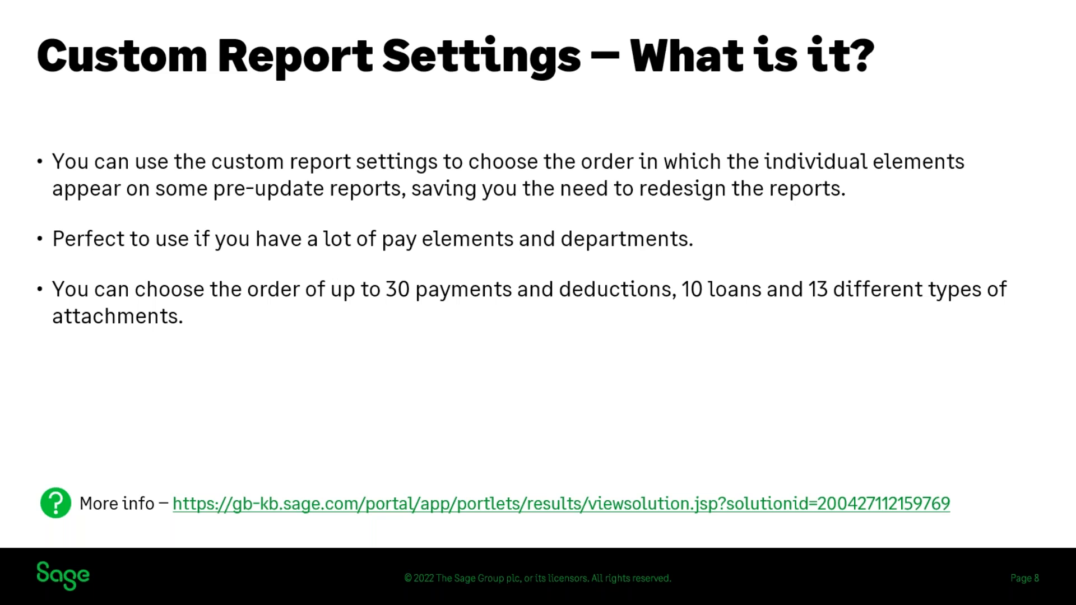
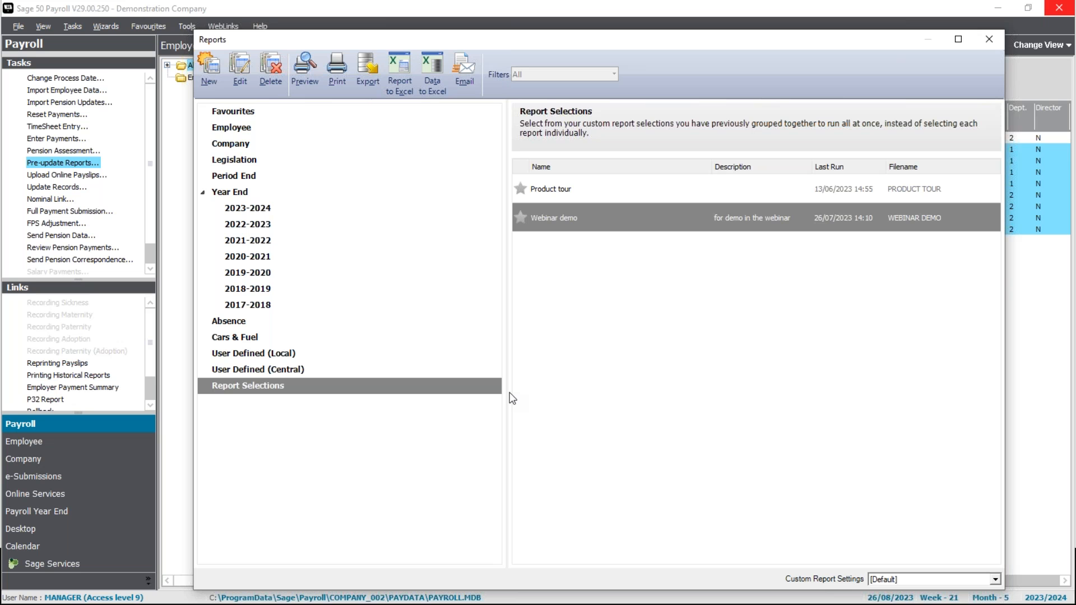
- Close the reports window and open the company's custom report settings
left_click(990, 41)
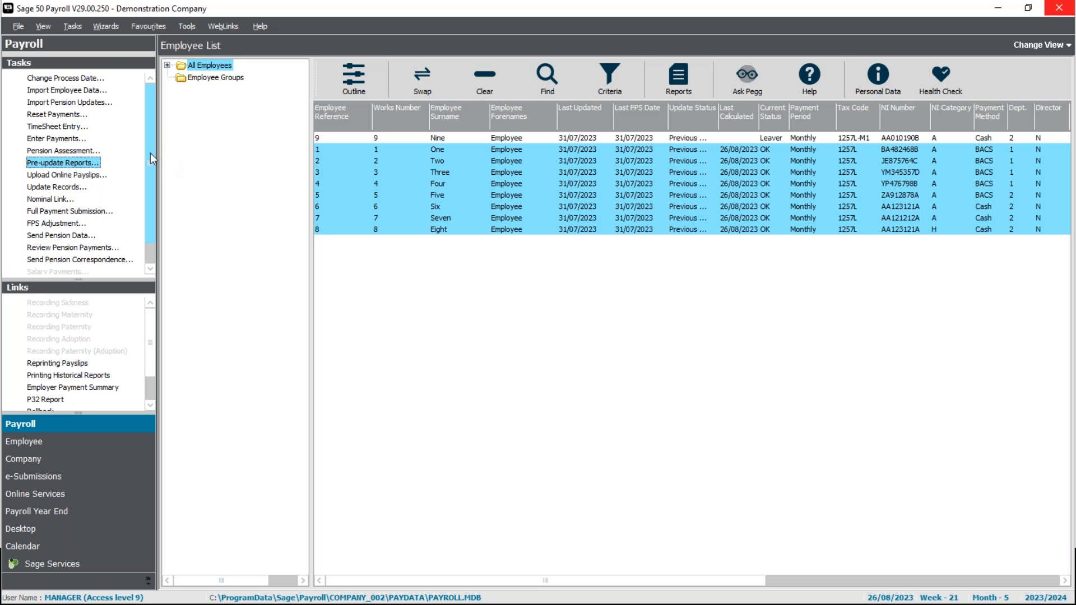
left_click(65, 31)
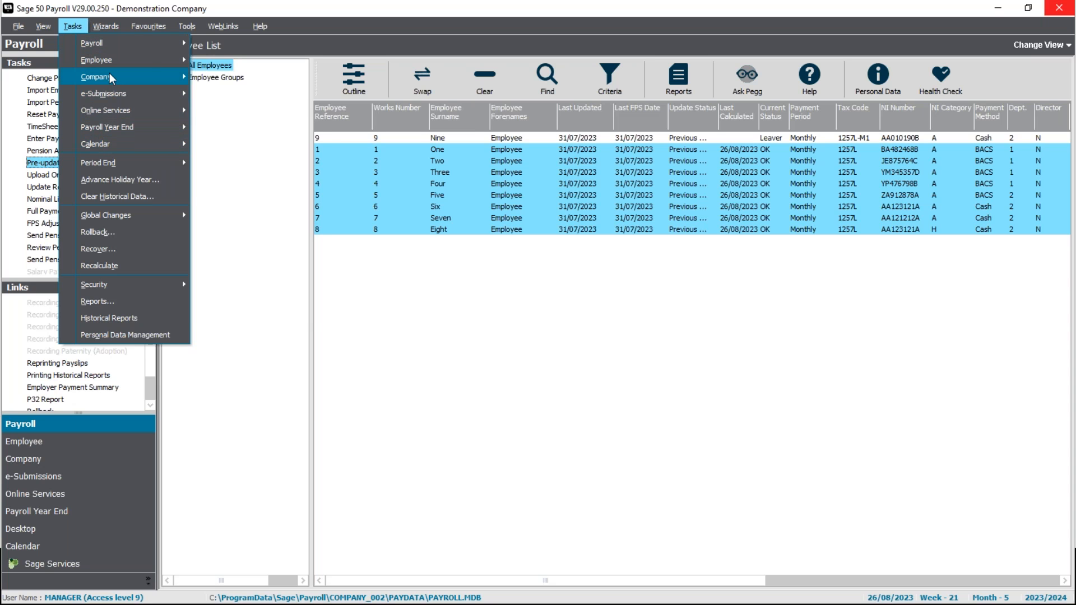
mouse_move(109, 76)
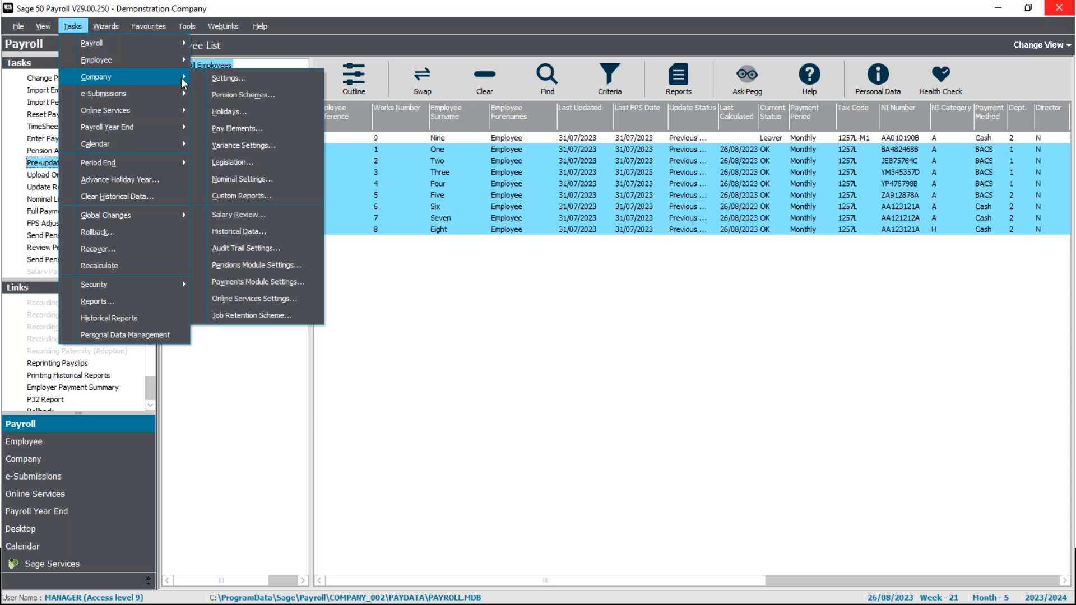
left_click(251, 198)
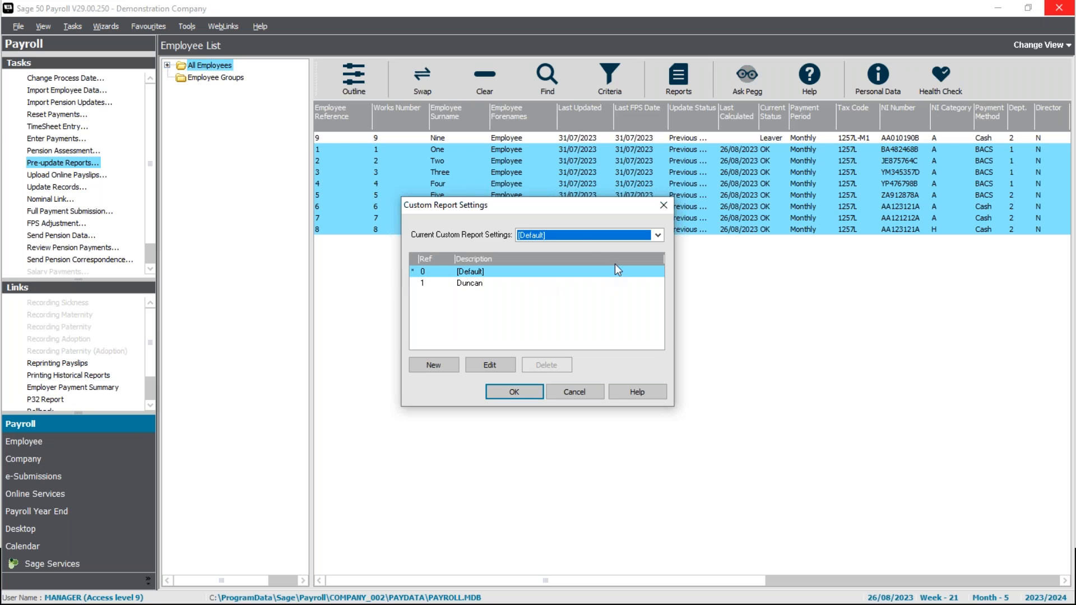
- Switch the current custom report settings to the other saved entry and back to [Default]
left_click(581, 234)
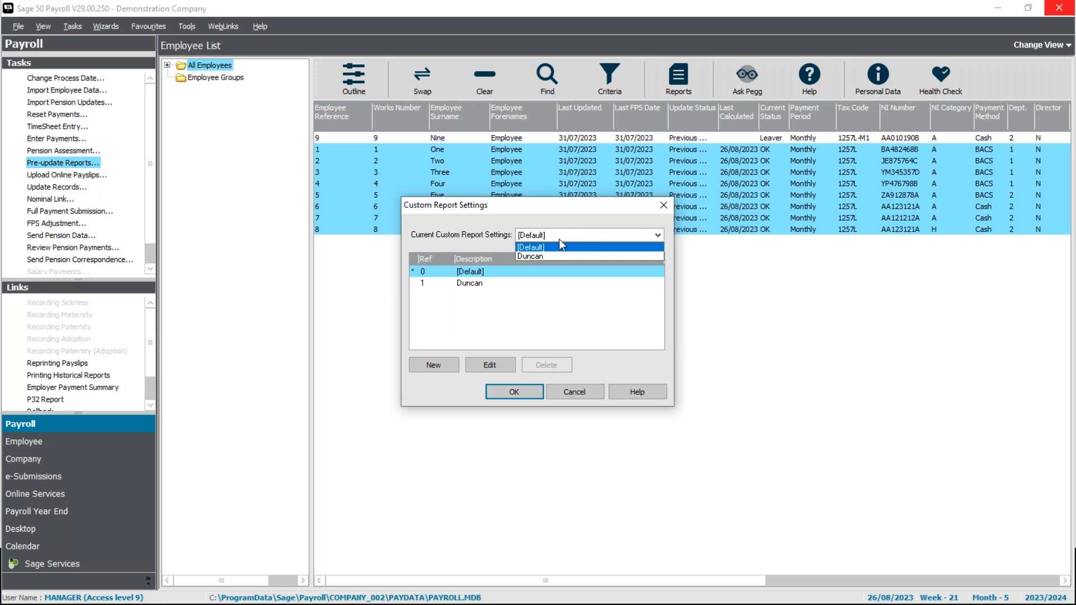
left_click(543, 258)
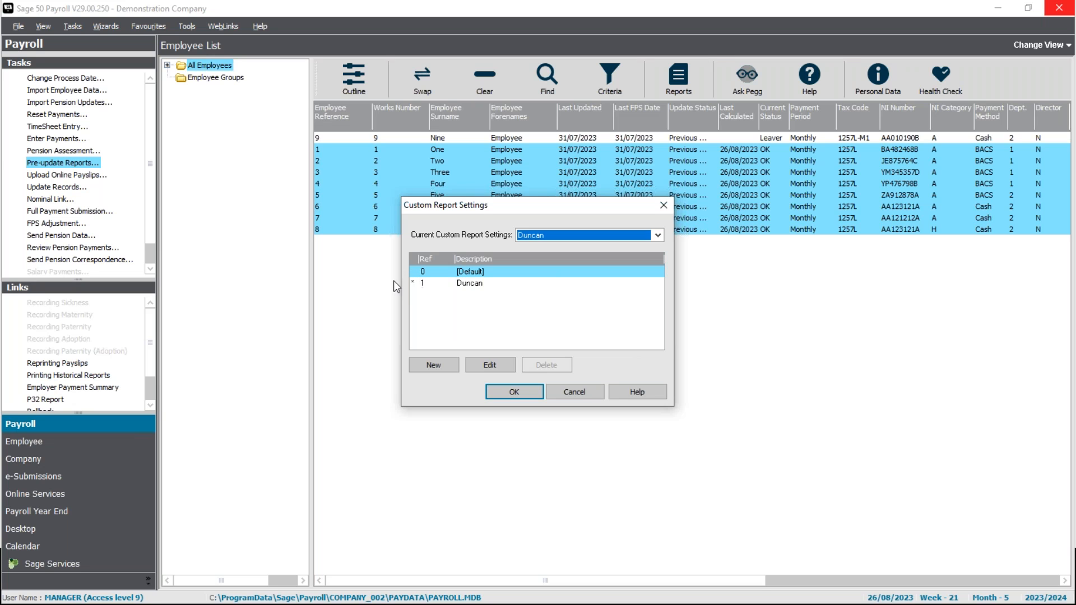
left_click(569, 238)
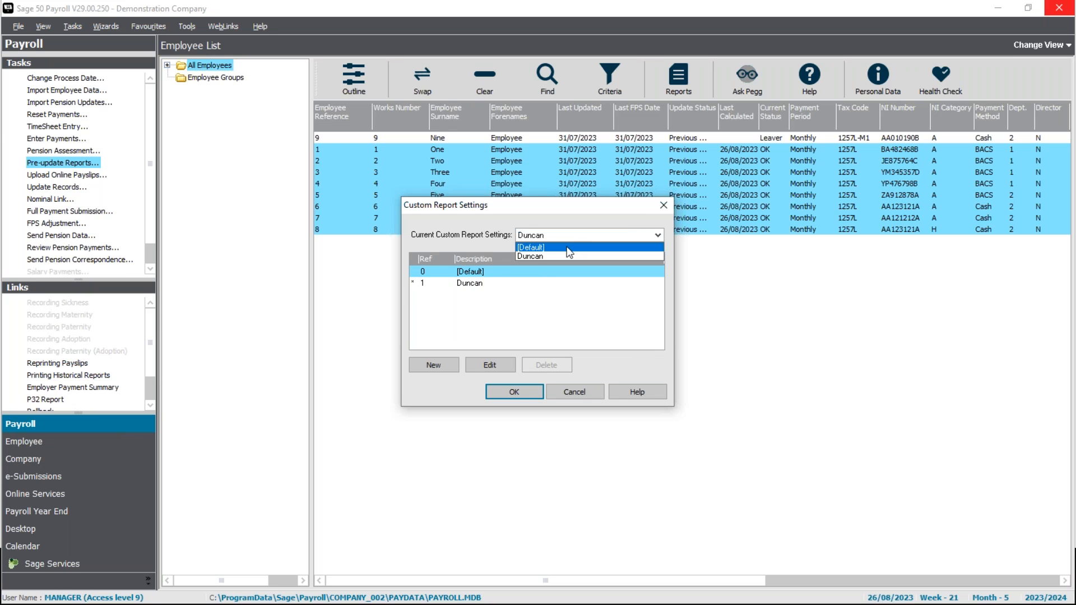
left_click(569, 248)
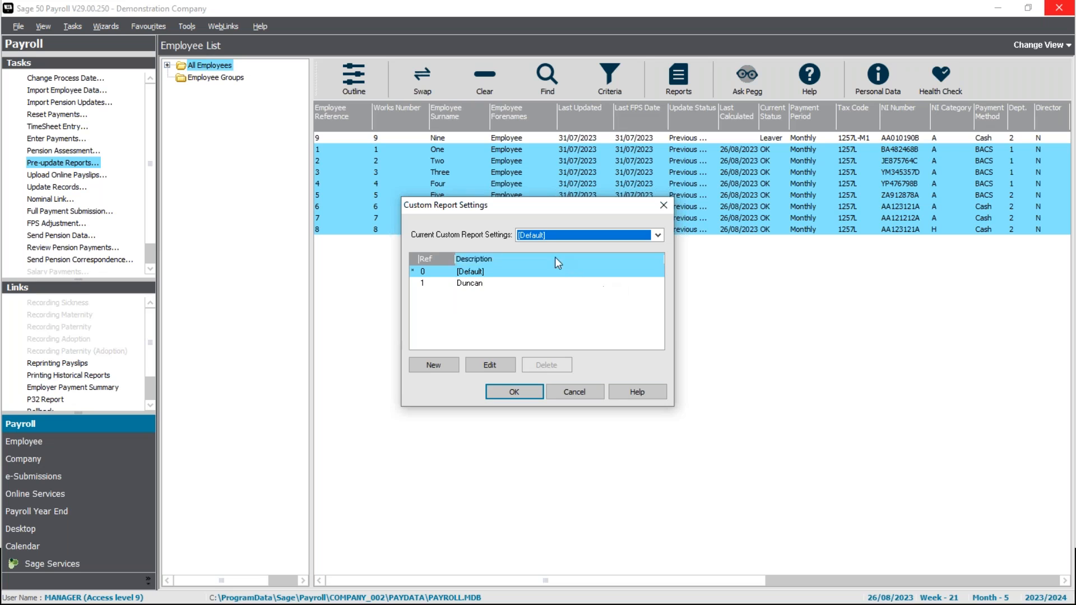
- Create a new custom report setting with the description Webinar Demo
left_click(434, 366)
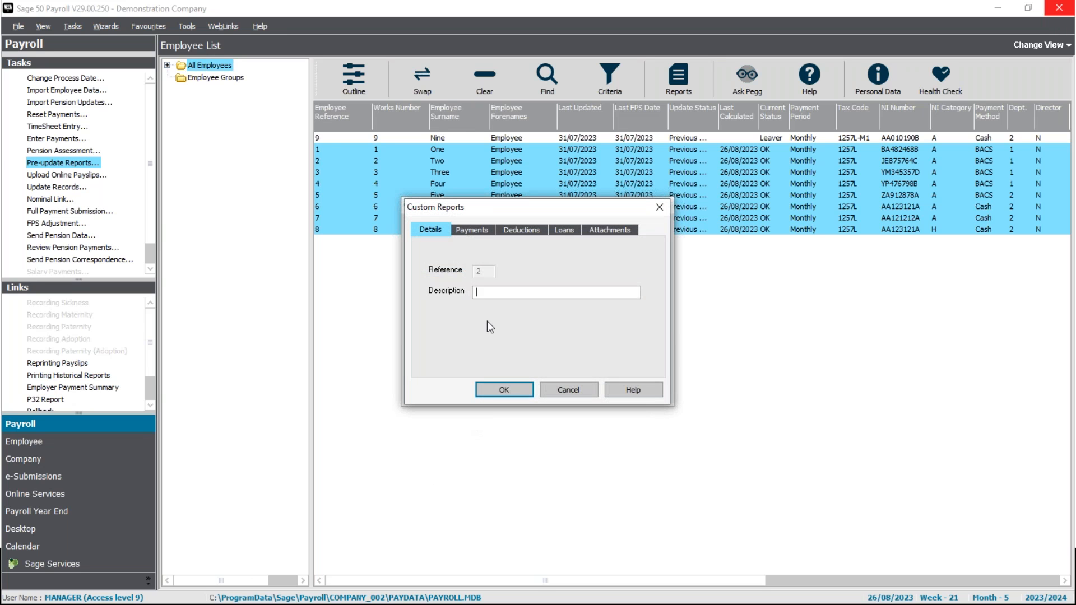
type("Webinar Demo")
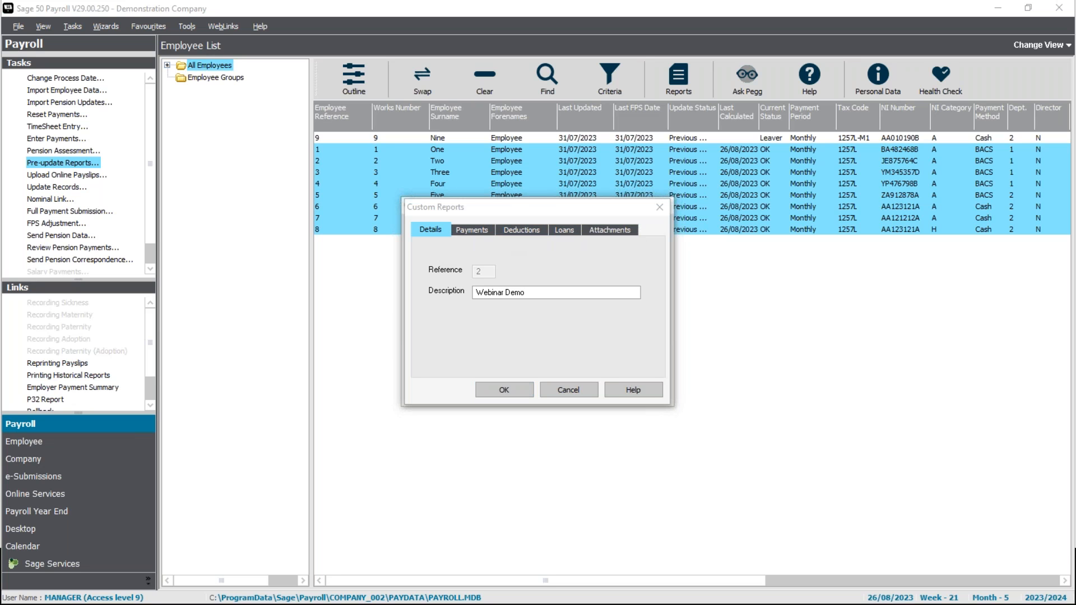
left_click(588, 337)
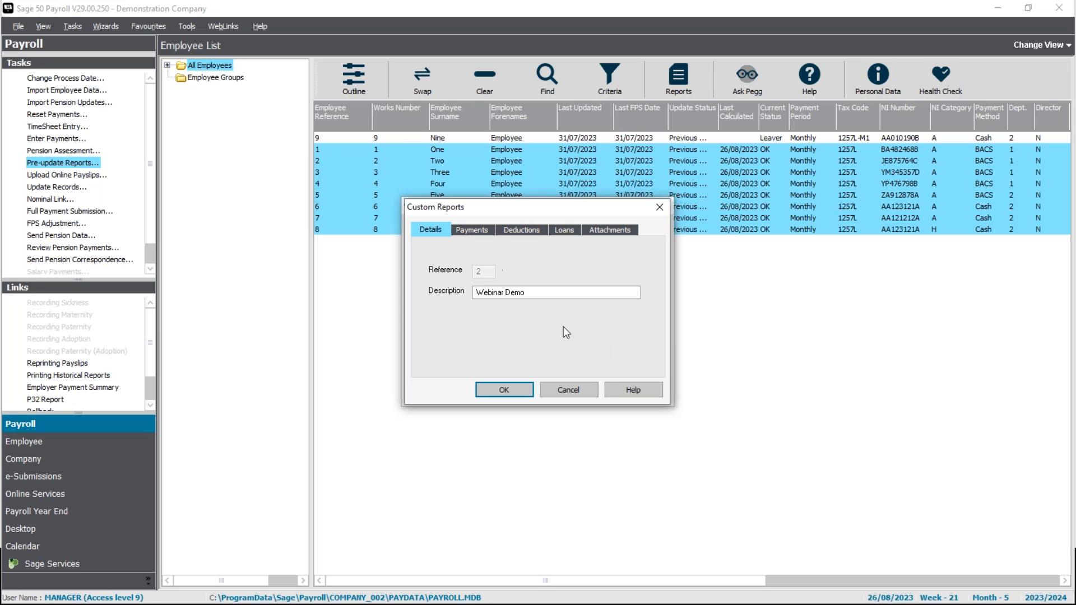
- Order the payment types with Commission at index 1 and Overtime 1.5x at index 2
left_click(468, 231)
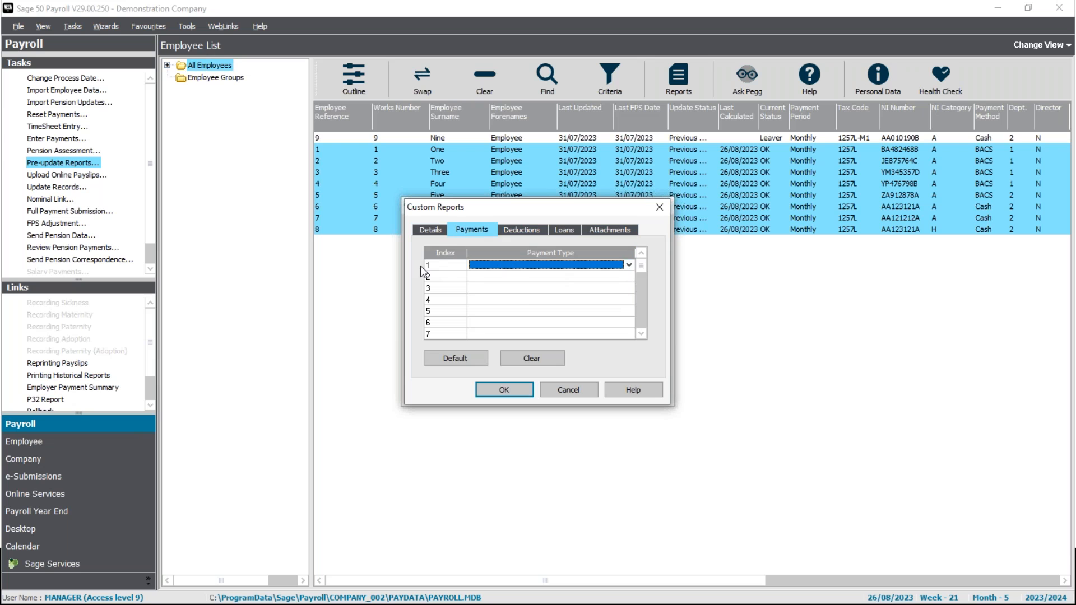
left_click(630, 264)
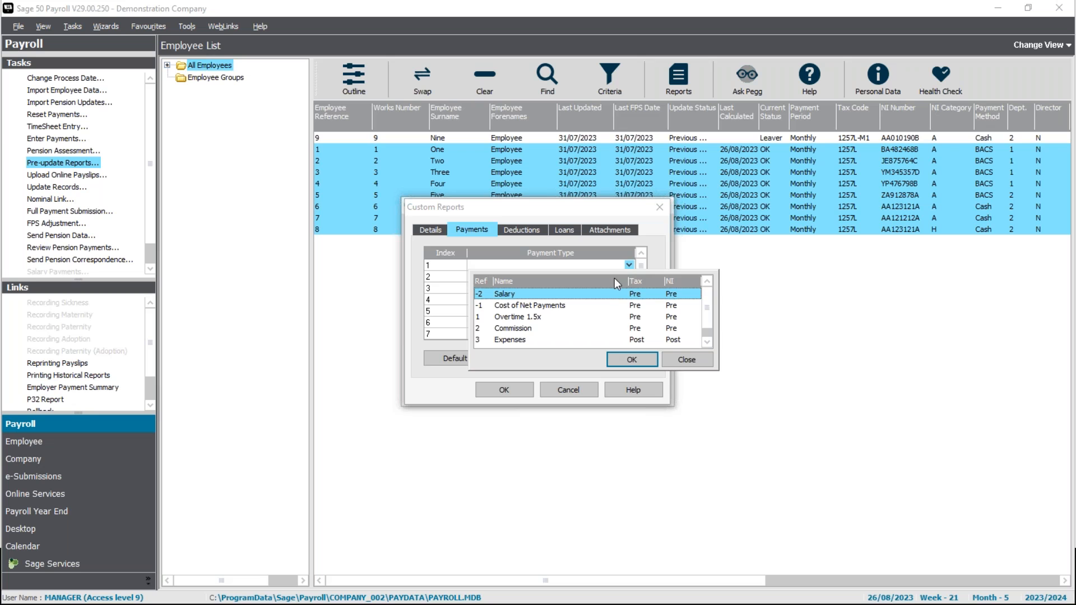
left_click(708, 342)
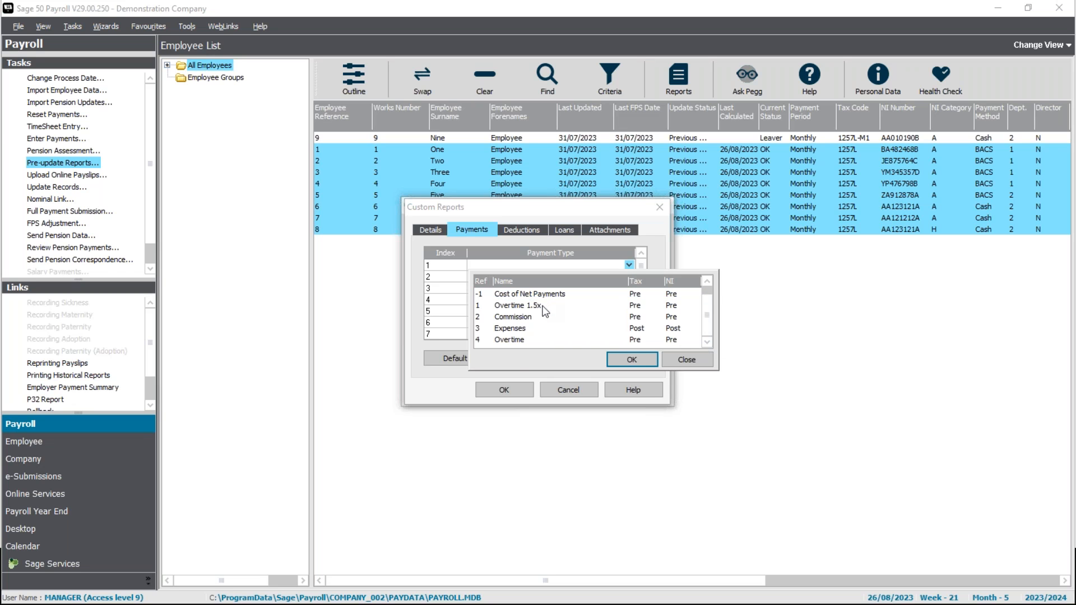
left_click(512, 317)
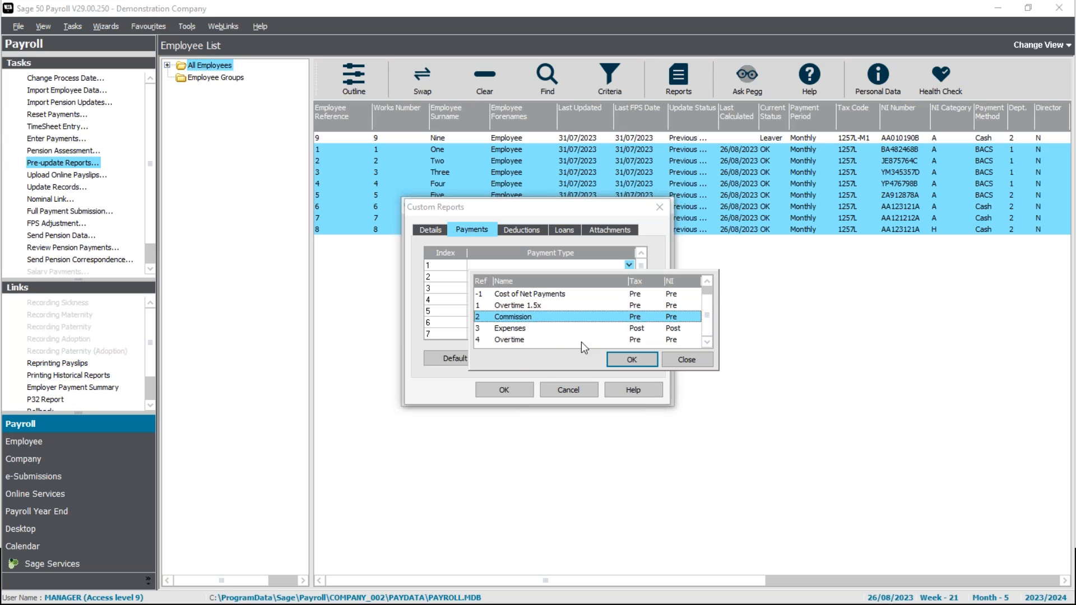
left_click(622, 359)
left_click(515, 280)
left_click(630, 276)
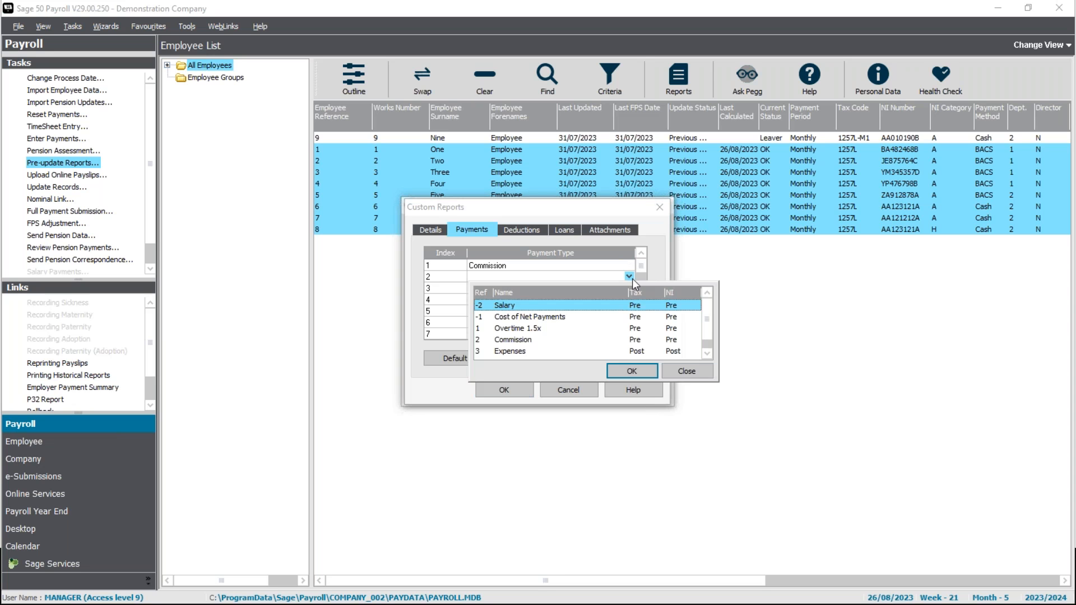
left_click(537, 328)
left_click(621, 368)
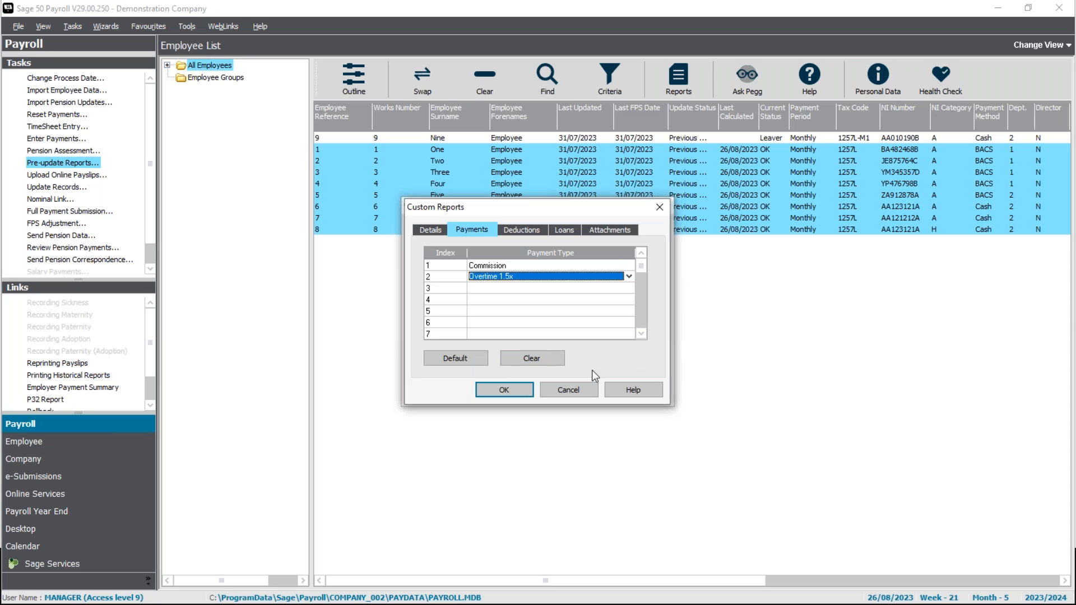
- Assign Sickness as the deduction type at index 1
left_click(534, 228)
left_click(618, 266)
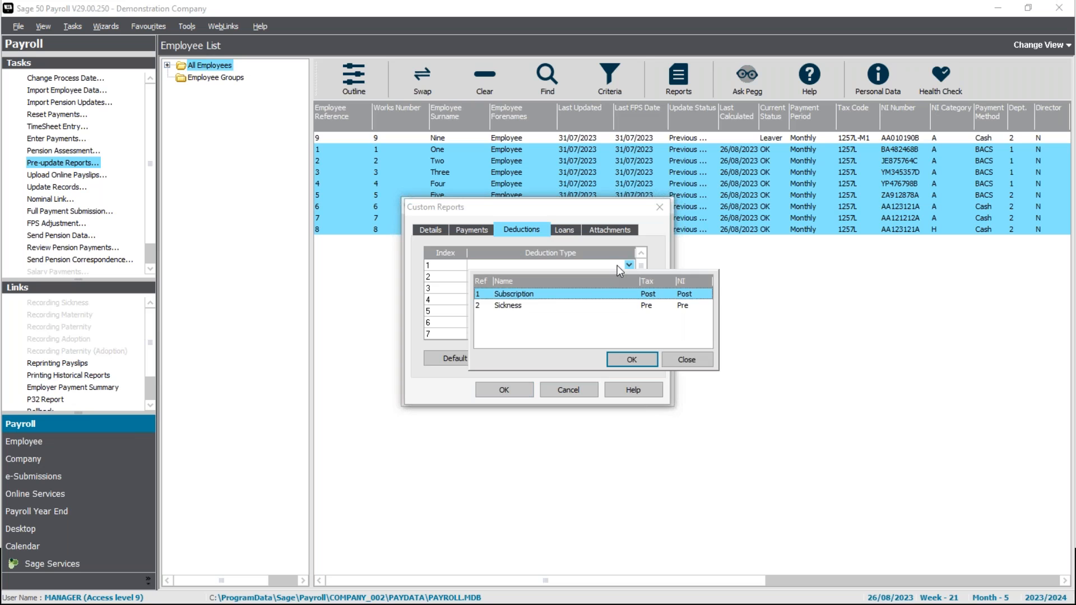
left_click(515, 307)
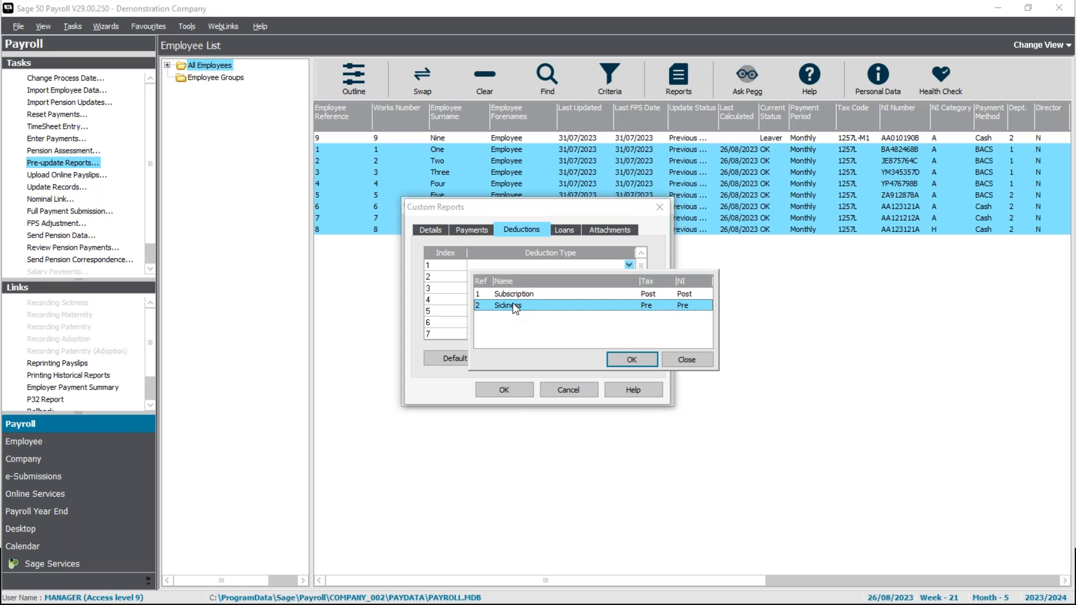
left_click(629, 359)
- Examine the loan types and attachment types available for the Webinar Demo setting
left_click(563, 230)
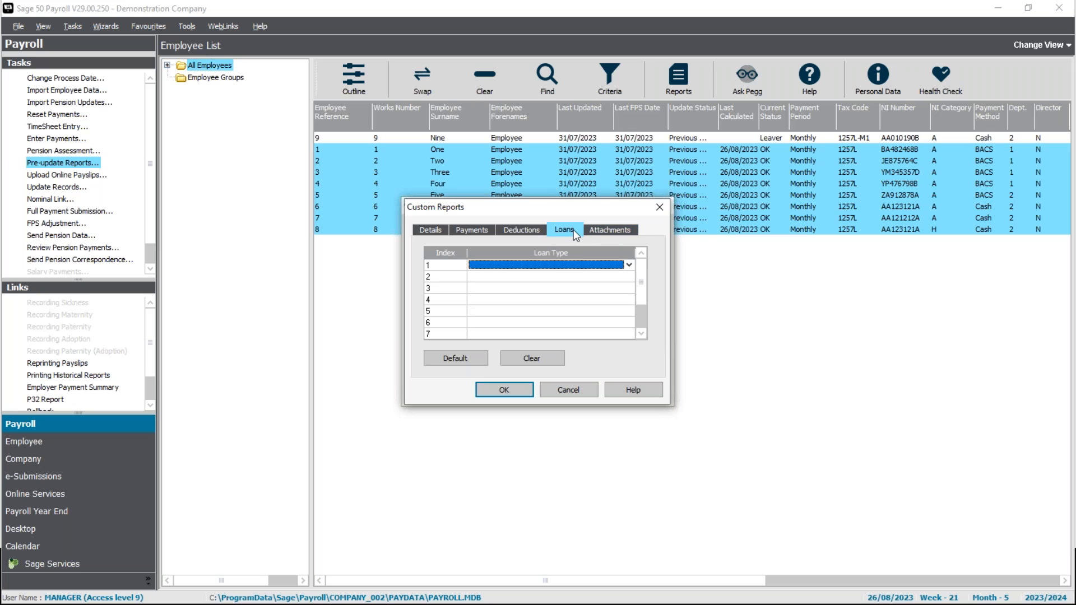
left_click(602, 267)
key("Escape")
left_click(610, 230)
left_click(584, 262)
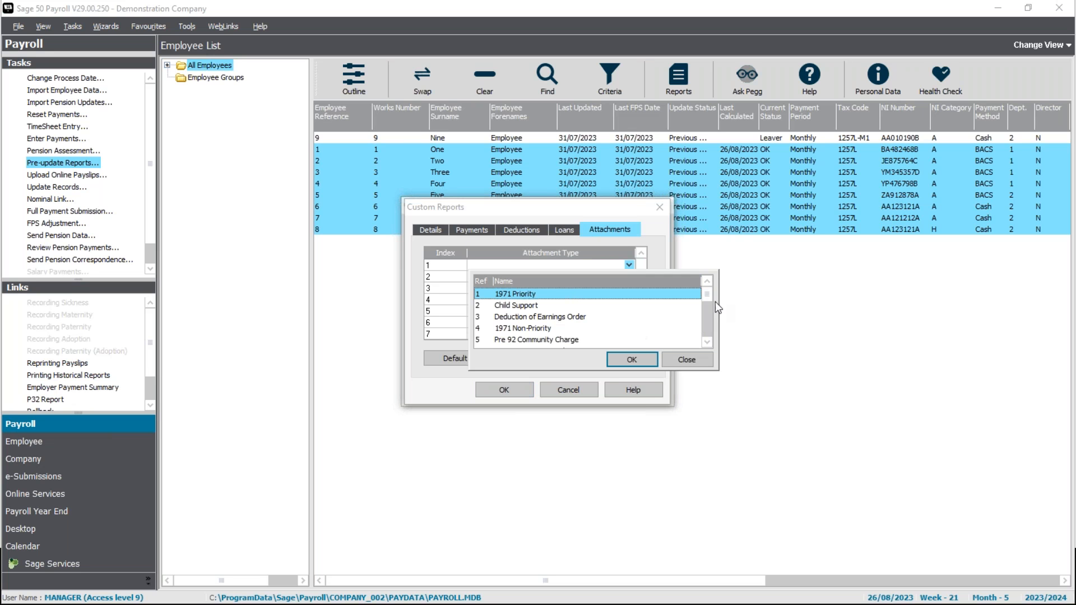
mouse_move(710, 295)
left_mouse_down()
mouse_move(708, 335)
mouse_move(711, 292)
left_mouse_up()
key("Escape")
- Fill the attachments order with the default types and review the attachment types selectable for index 1
left_click(427, 230)
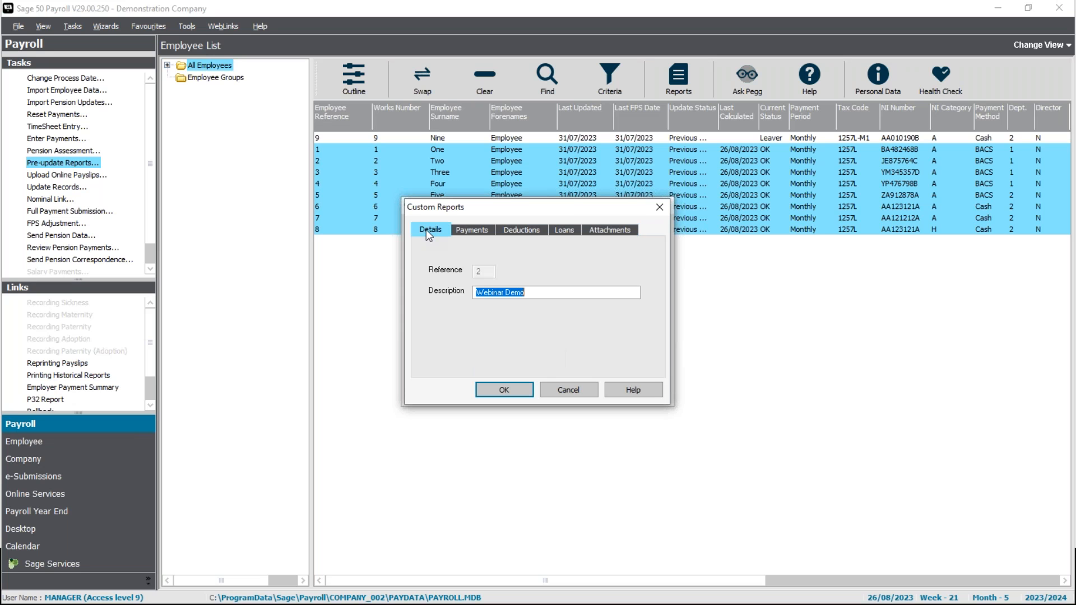
left_click(459, 234)
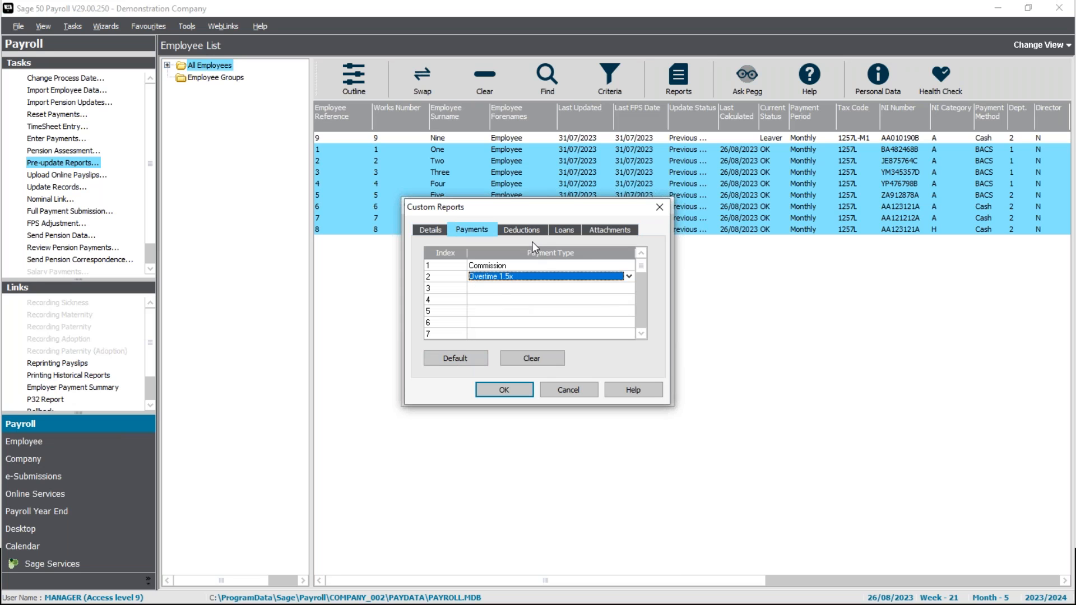
left_click(601, 229)
left_click(451, 360)
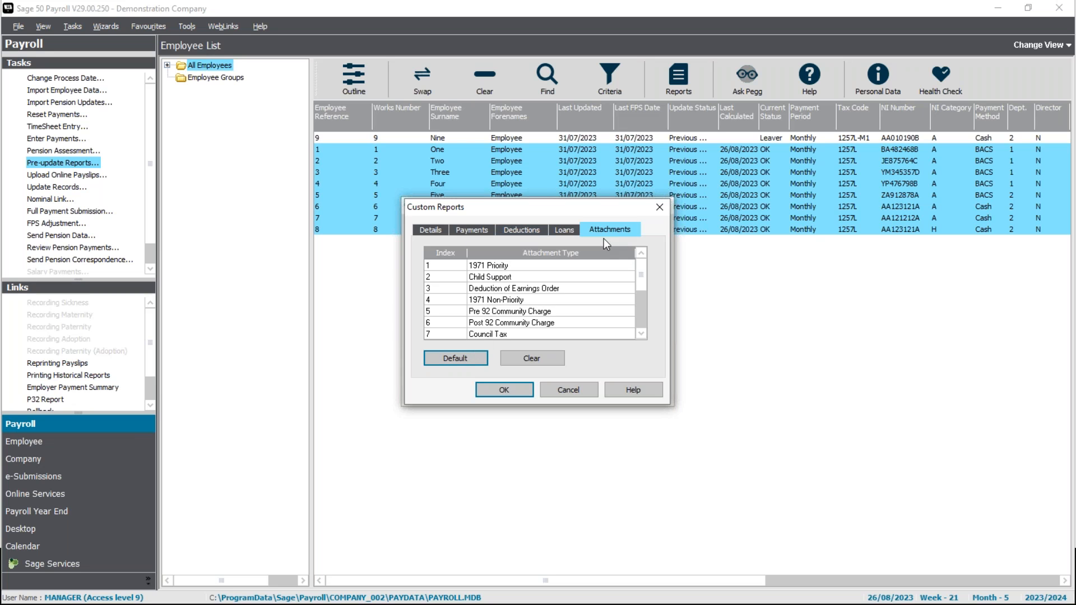
left_click(584, 266)
left_click(629, 266)
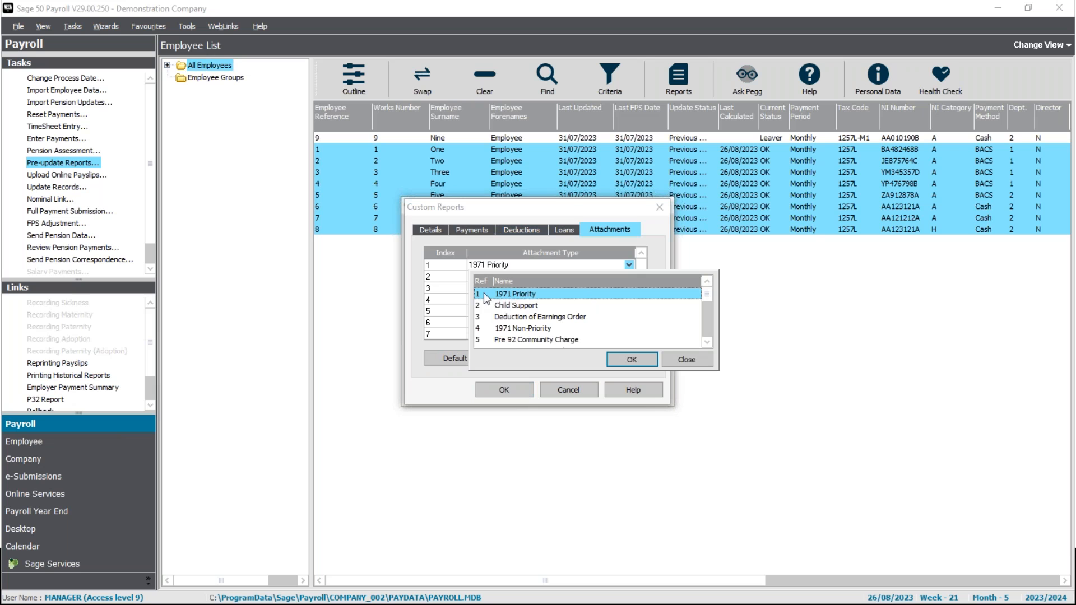
left_click_drag(707, 296, 698, 340)
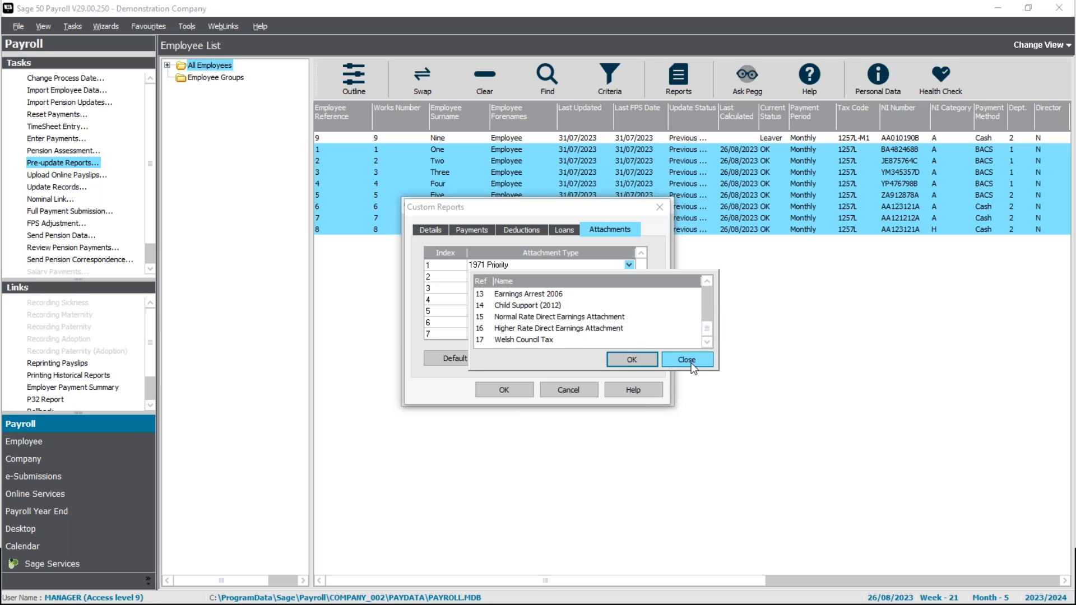
left_click(690, 361)
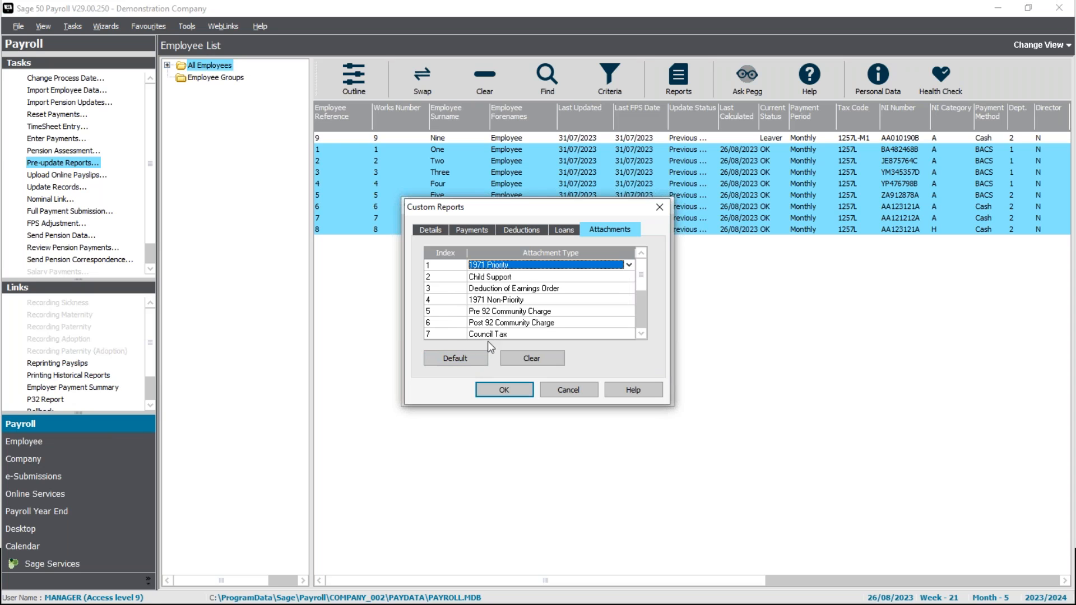
- Delete Pre 92 Community Charge from index 5 of the attachments order
left_click(533, 312)
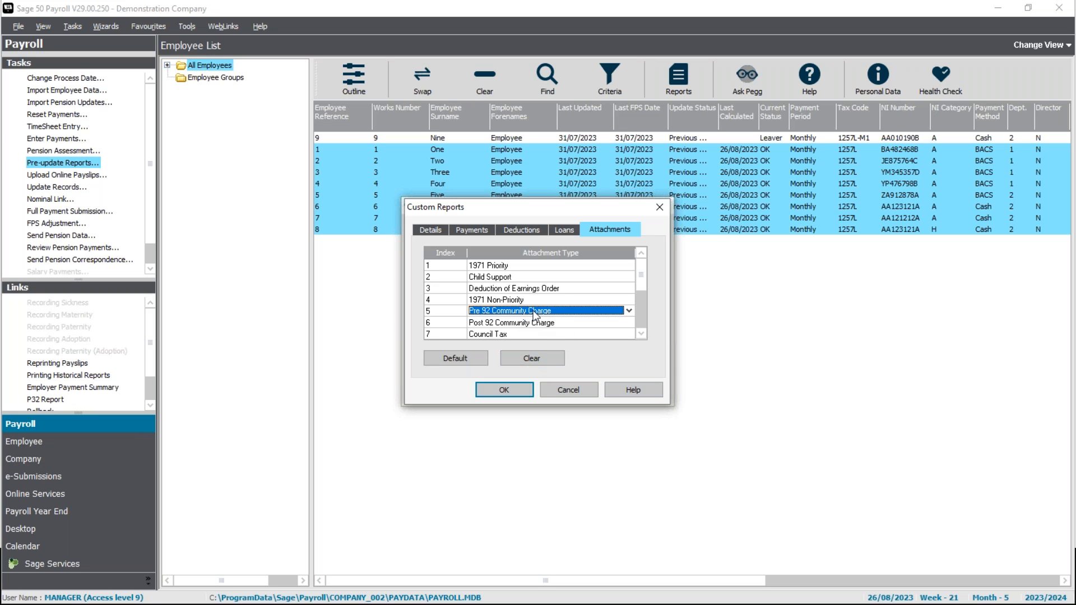
key("Delete")
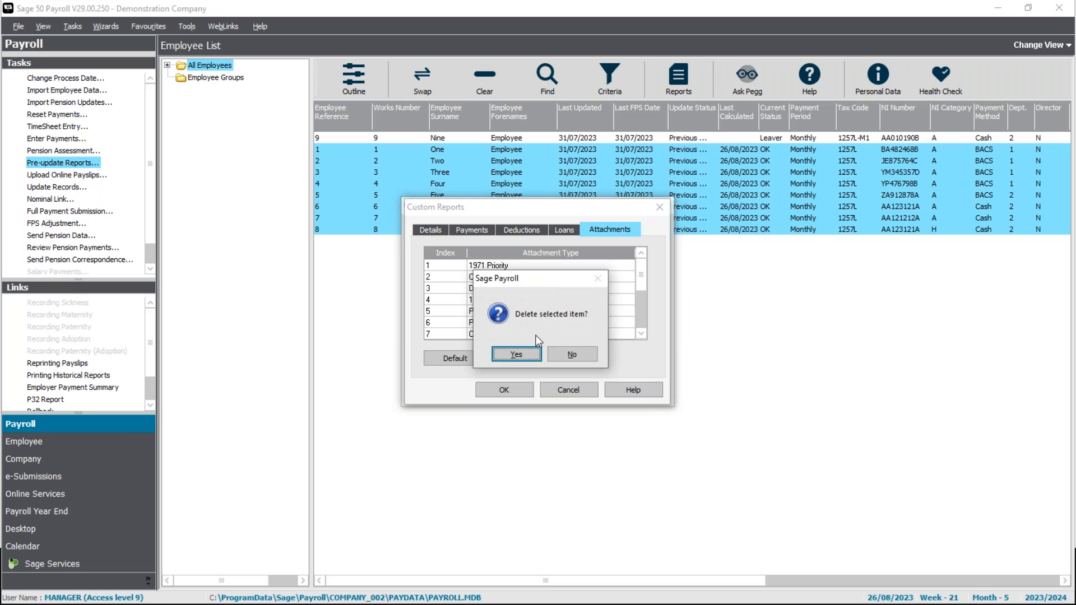
left_click(515, 354)
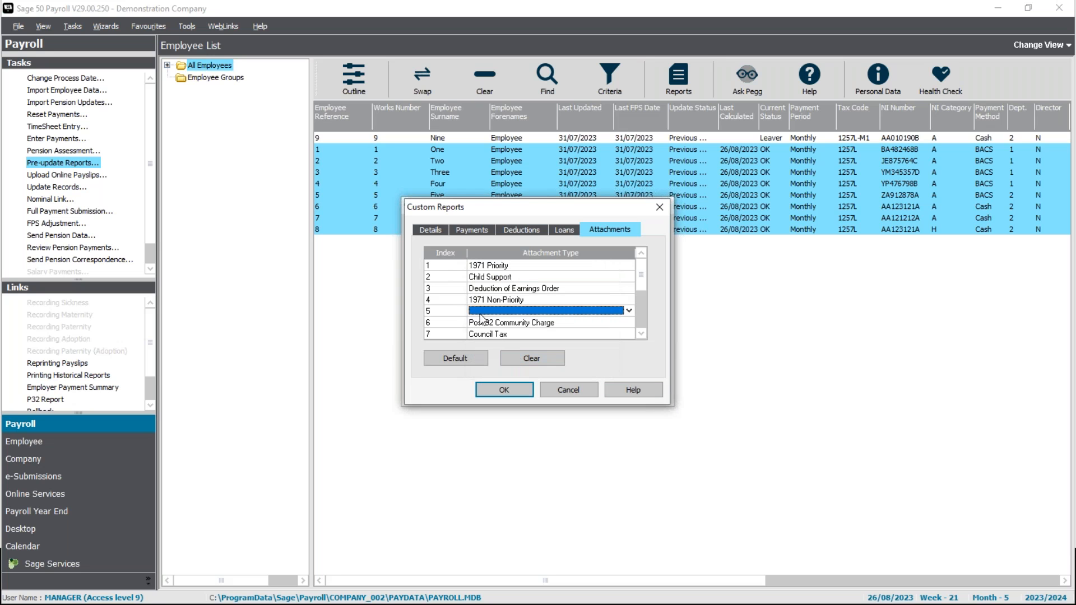
left_click(546, 300)
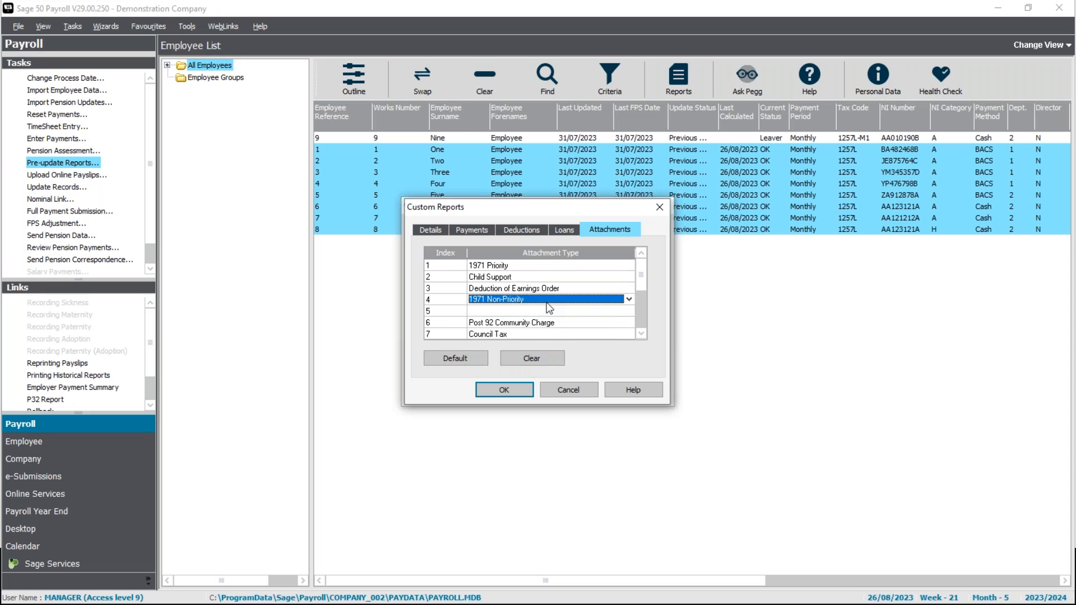
- Move 1971 Non-Priority from index 4 to index 5 of the attachments order and save the custom report
key("Delete")
left_click(514, 354)
left_click(509, 314)
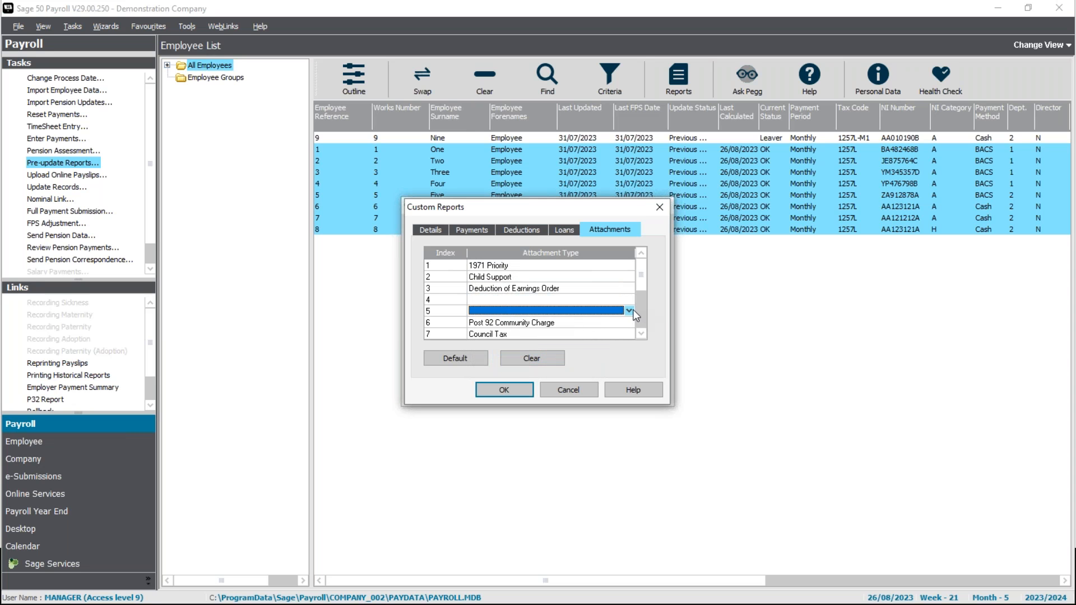
left_click(629, 311)
left_click(529, 374)
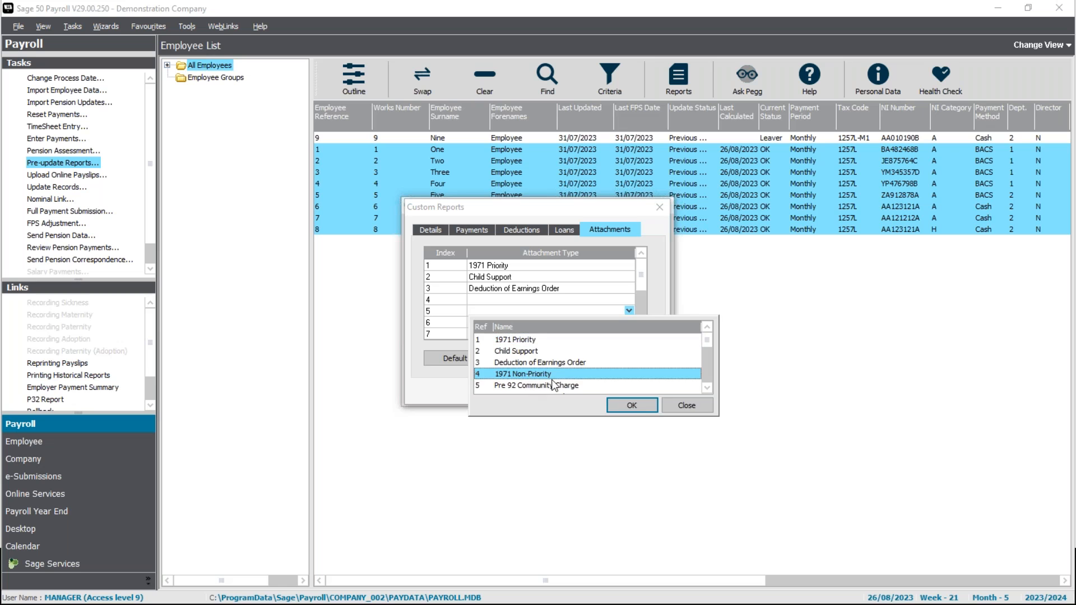
left_click(632, 406)
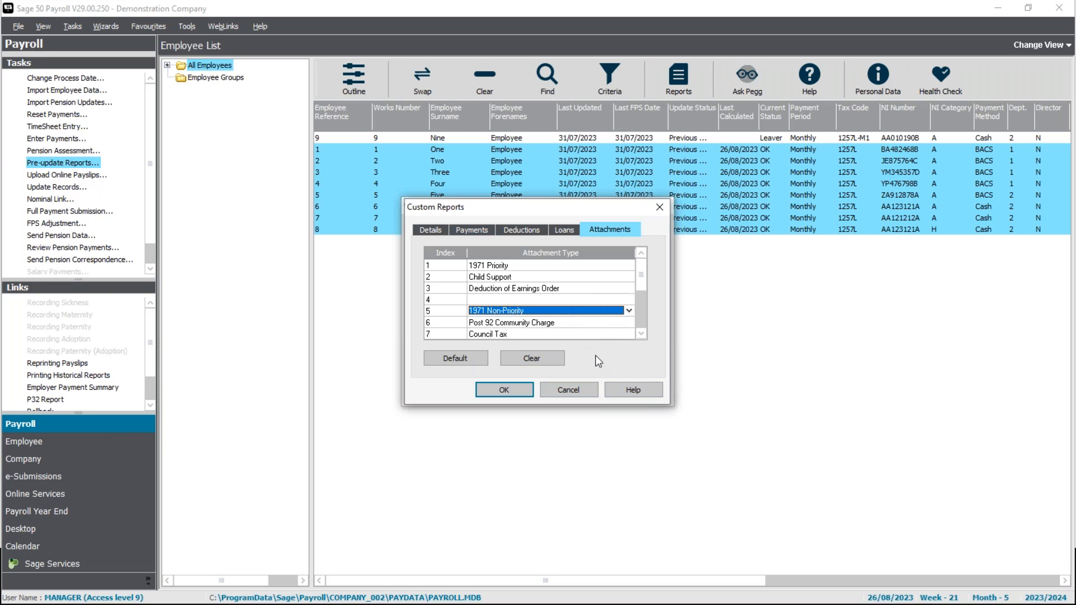
left_click(503, 395)
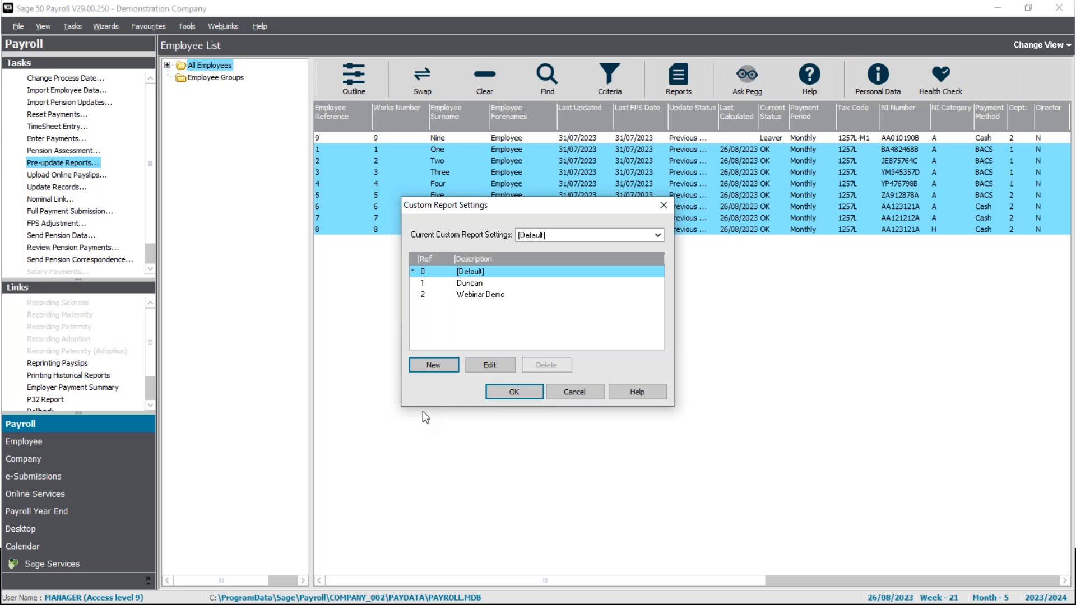
- Make Webinar Demo the current custom report settings and save the choice
left_click(559, 235)
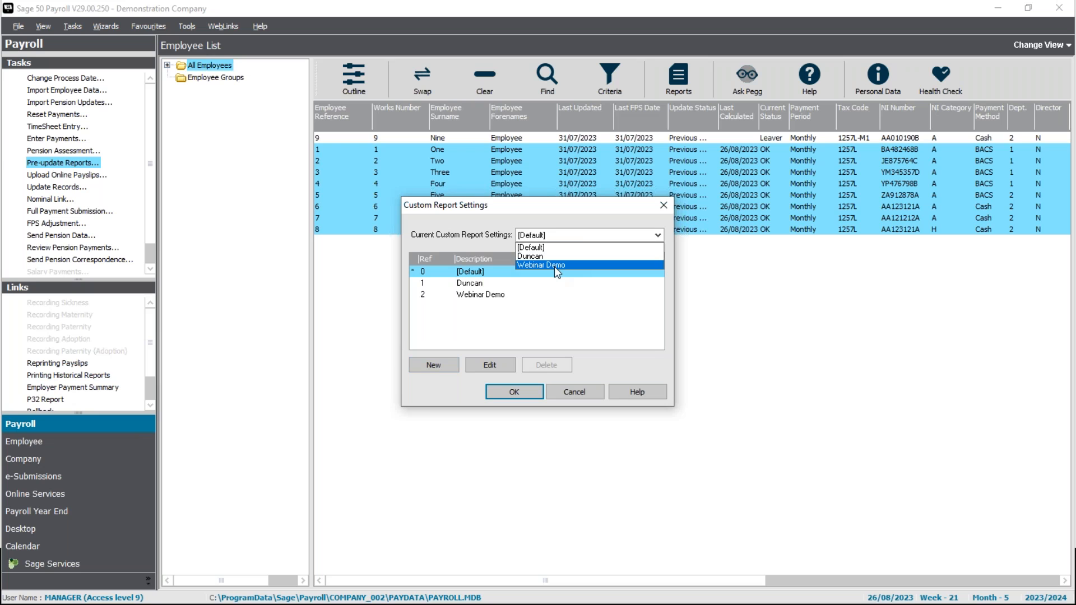
left_click(554, 265)
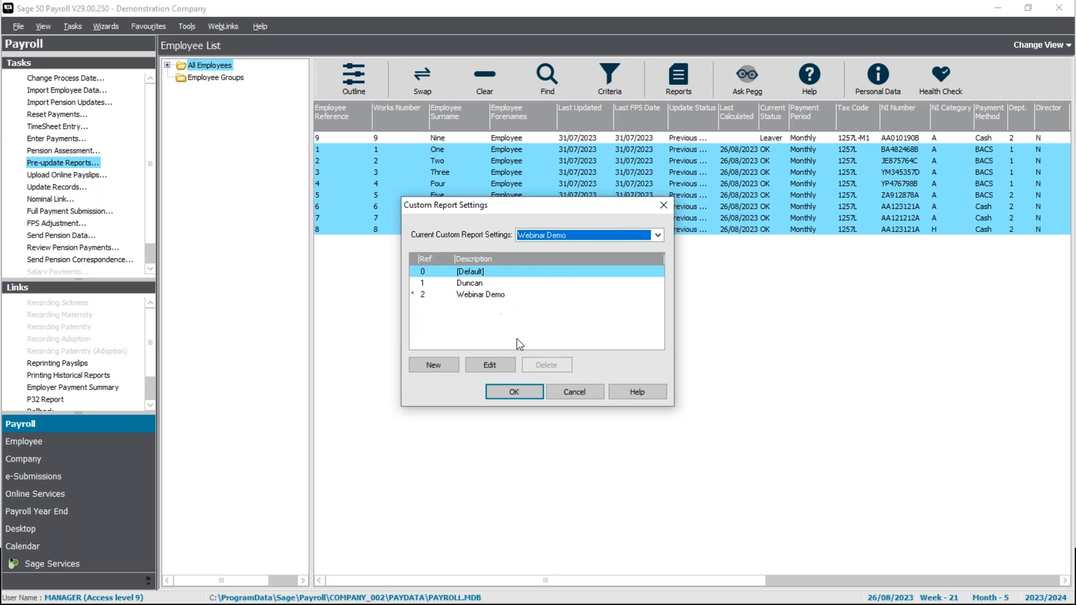
left_click(520, 393)
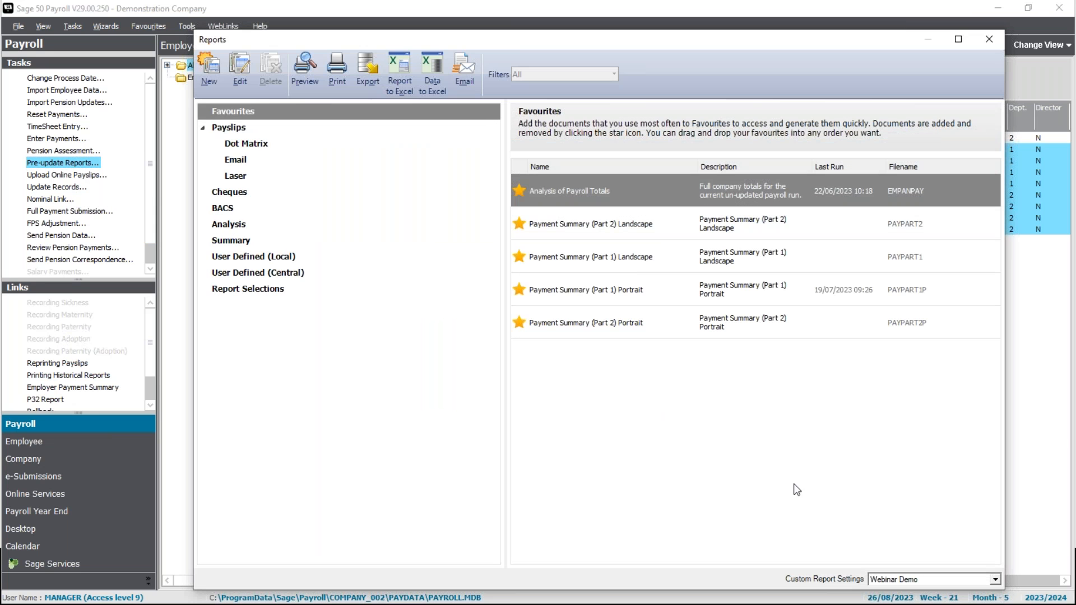
- Preview the Analysis of Payroll Totals pre-update report full screen with the Webinar Demo settings, and close the preview and reports window
mouse_move(529, 176)
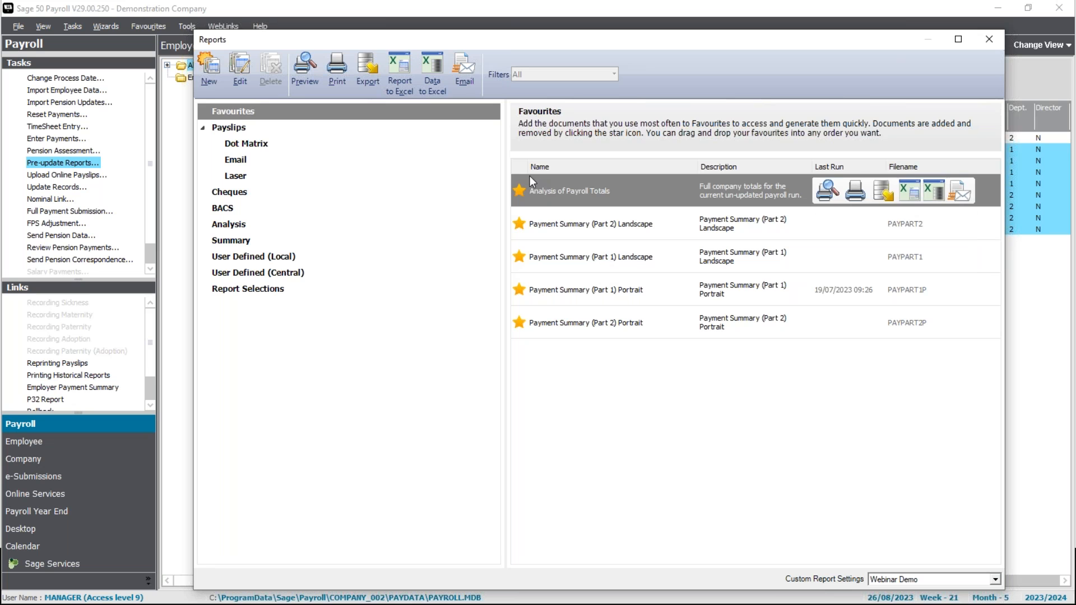
left_click(827, 193)
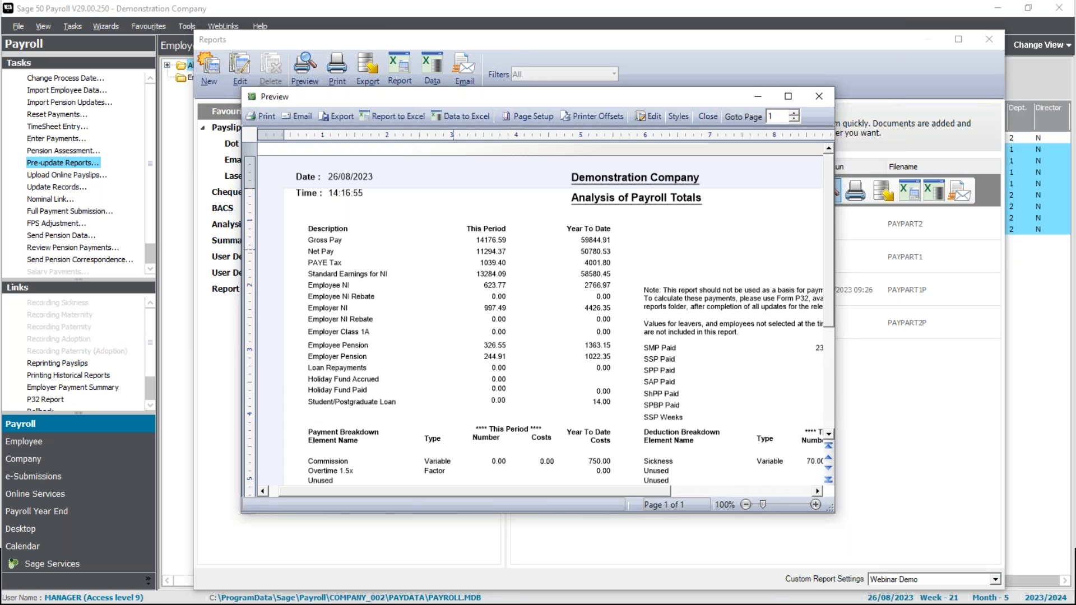
left_click(788, 97)
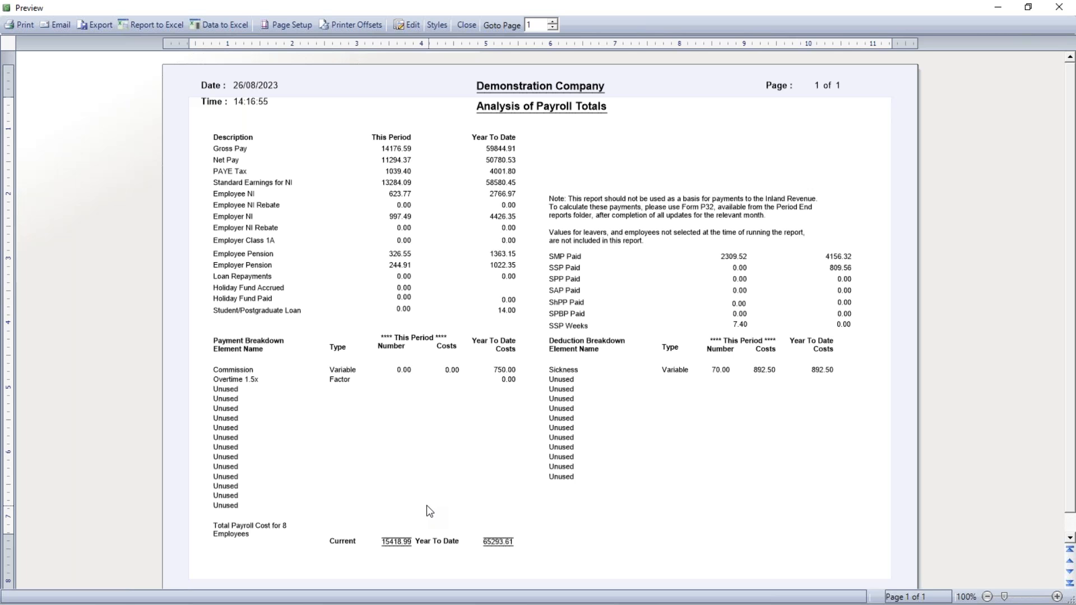
left_click(1060, 8)
left_click(990, 39)
- Switch the company's current custom report settings back to [Default] and save the choice
left_click(81, 29)
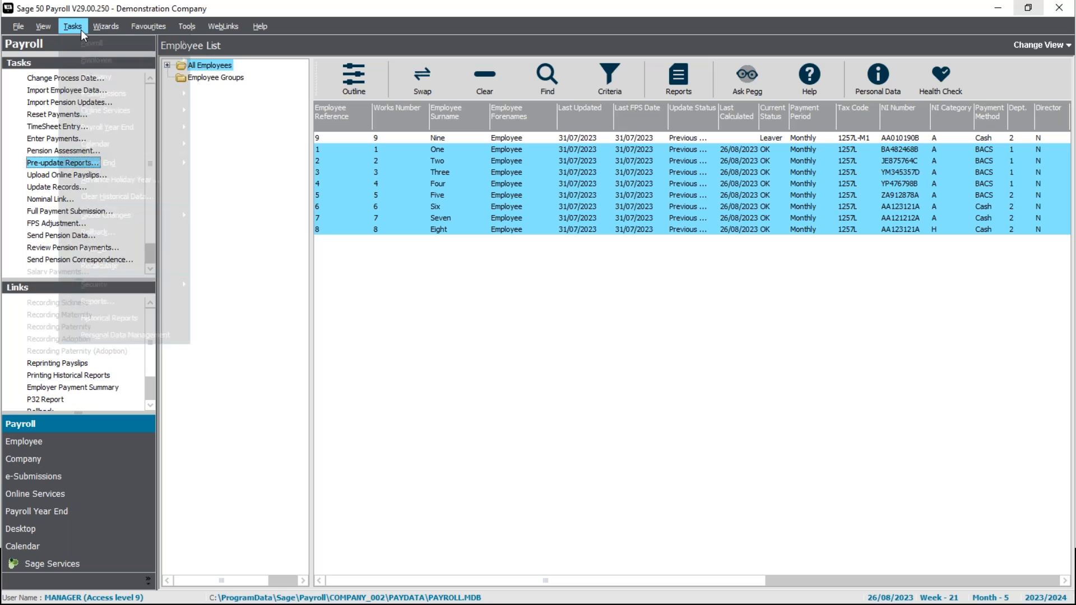
mouse_move(98, 74)
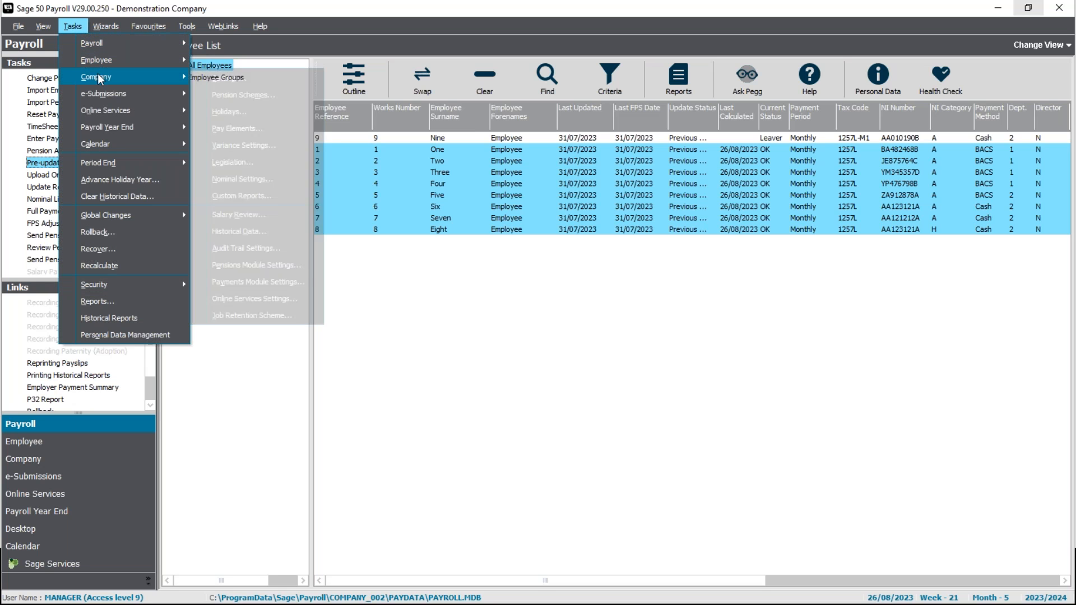
left_click(250, 195)
left_click(530, 235)
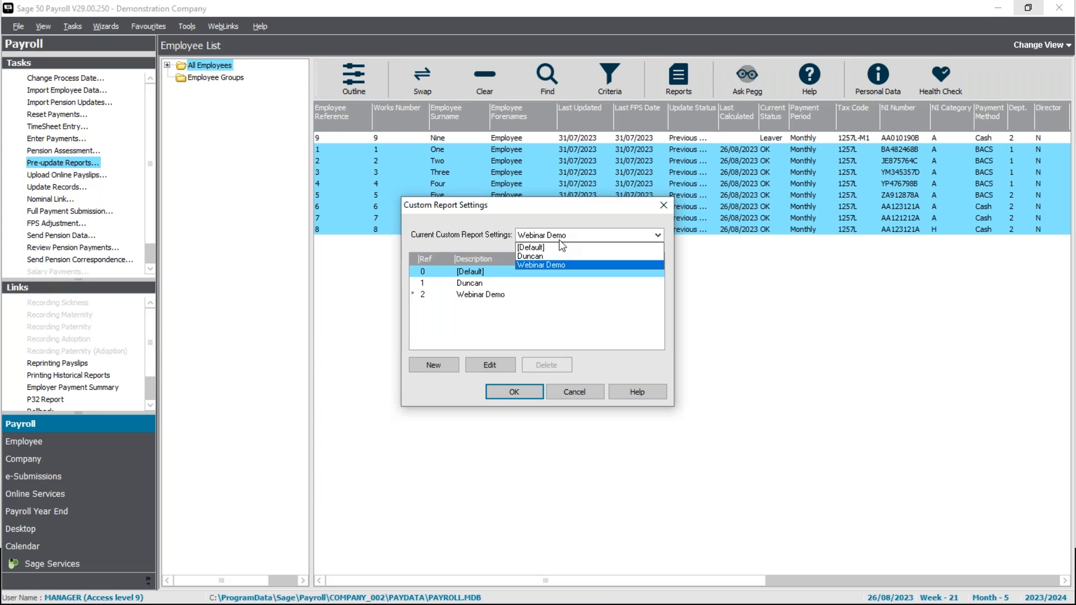
left_click(560, 247)
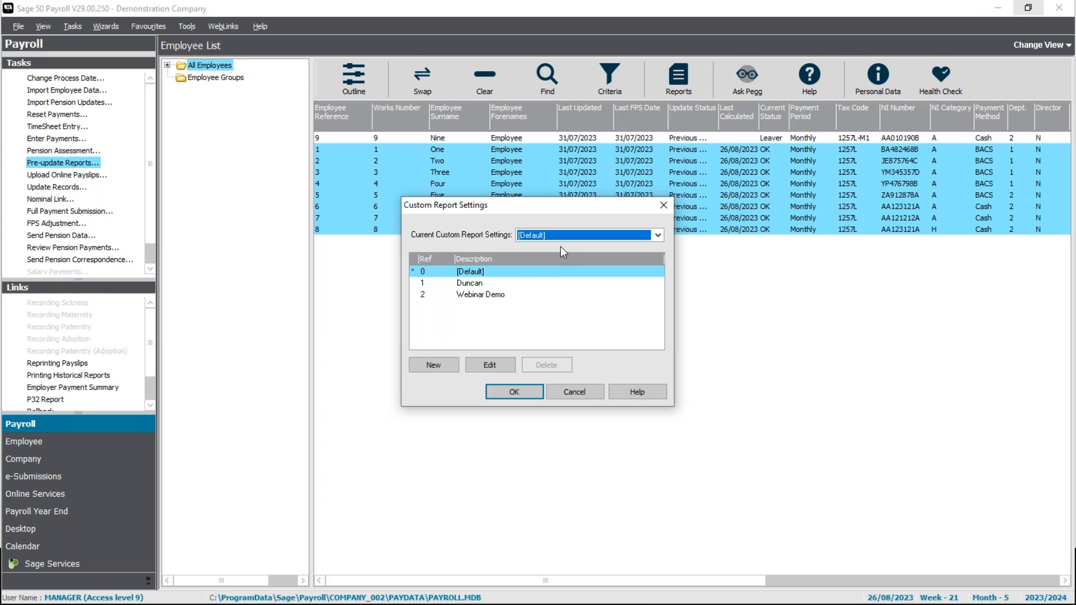
left_click(500, 389)
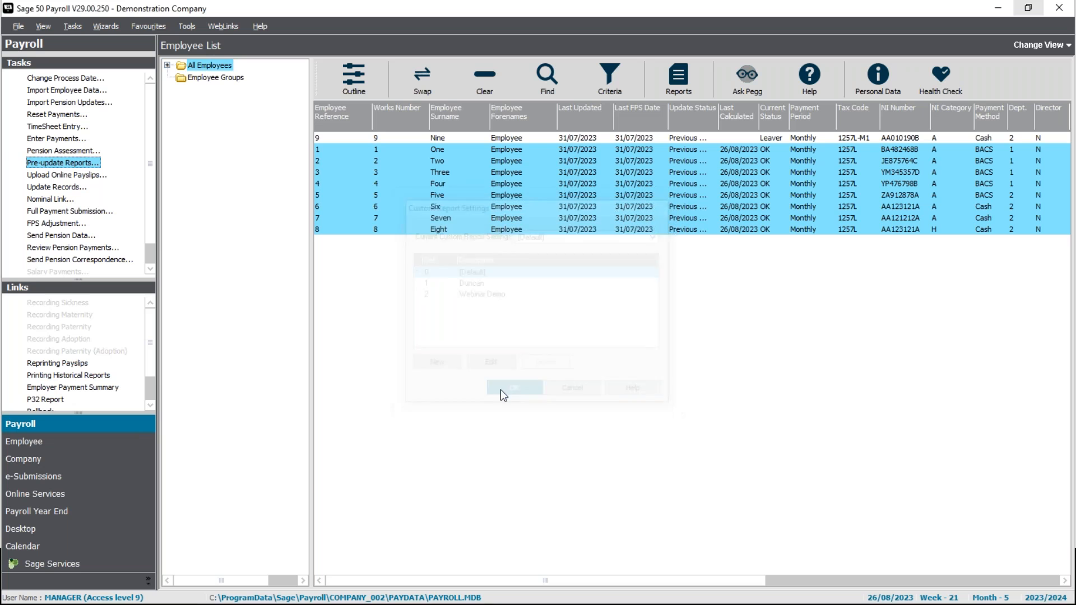
- Preview the Analysis of Payroll Totals pre-update report full screen with the [Default] settings, and close the preview and reports window
left_click(65, 163)
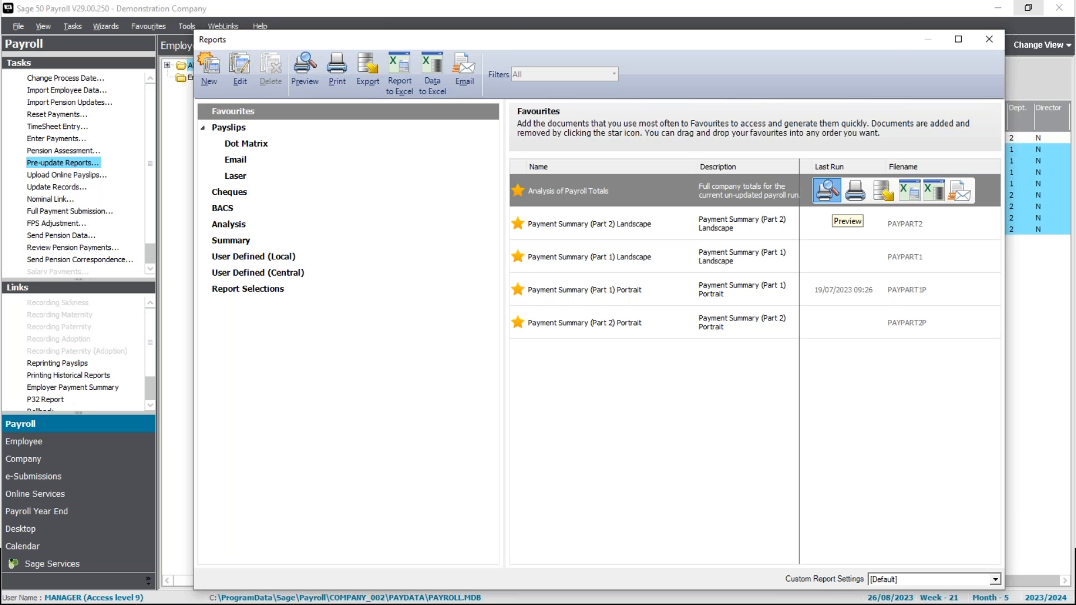
left_click(828, 191)
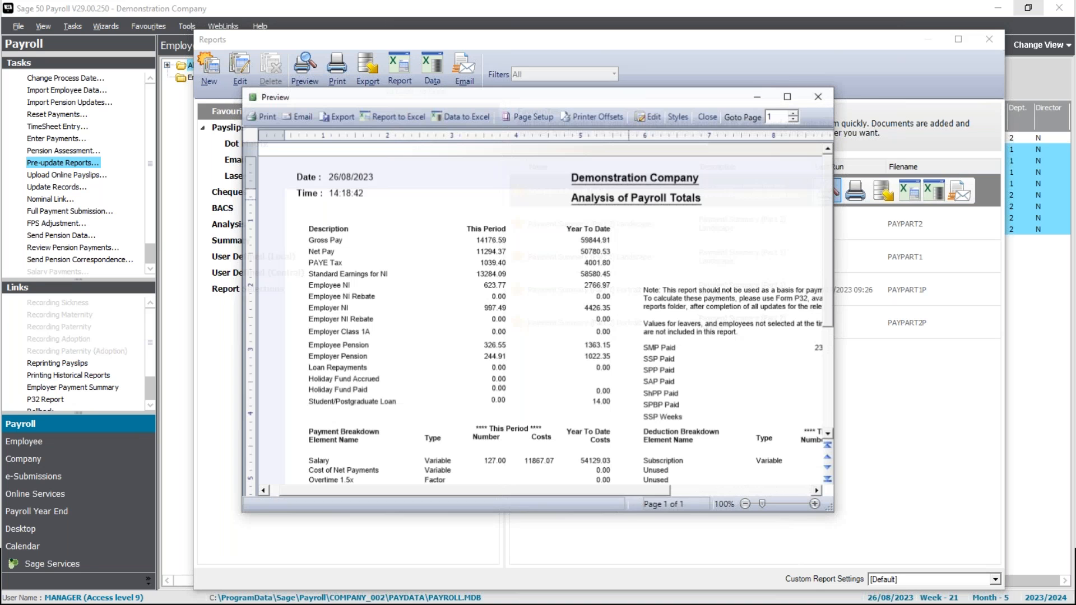
left_click(788, 97)
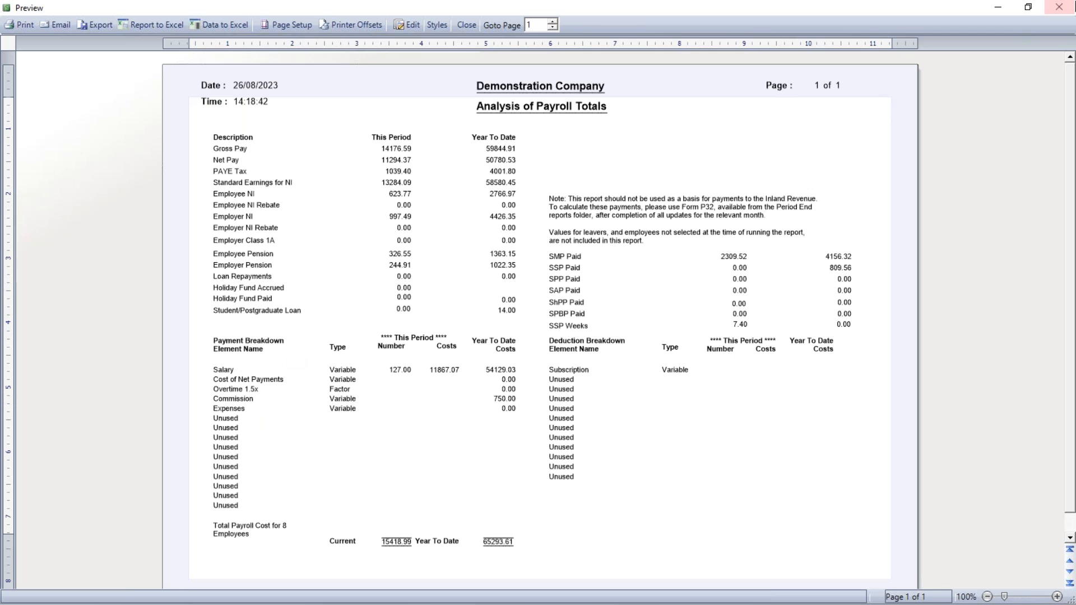
left_click(1059, 7)
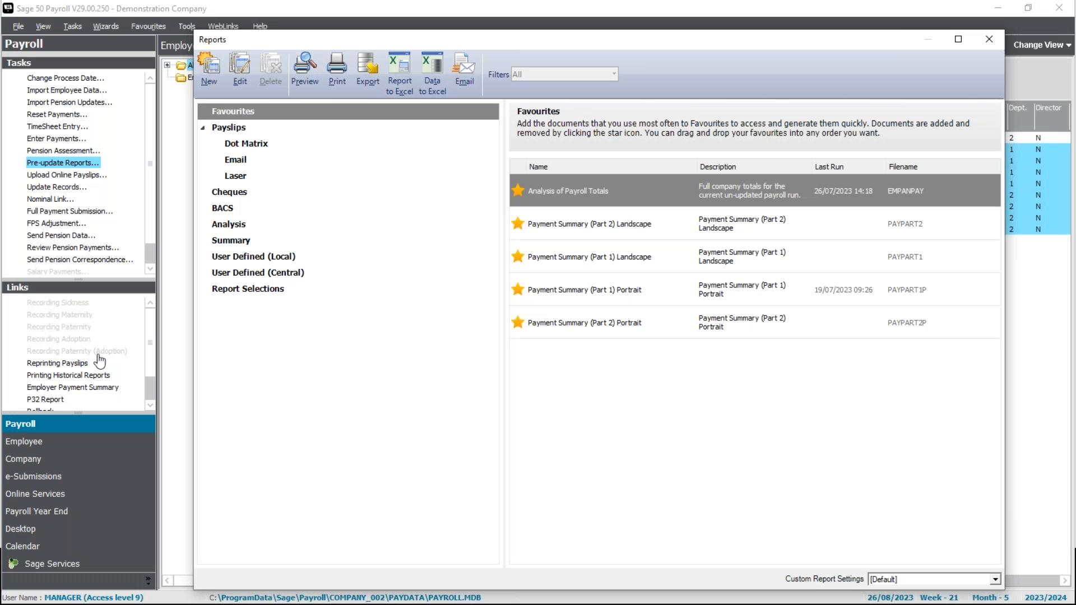
left_click(990, 39)
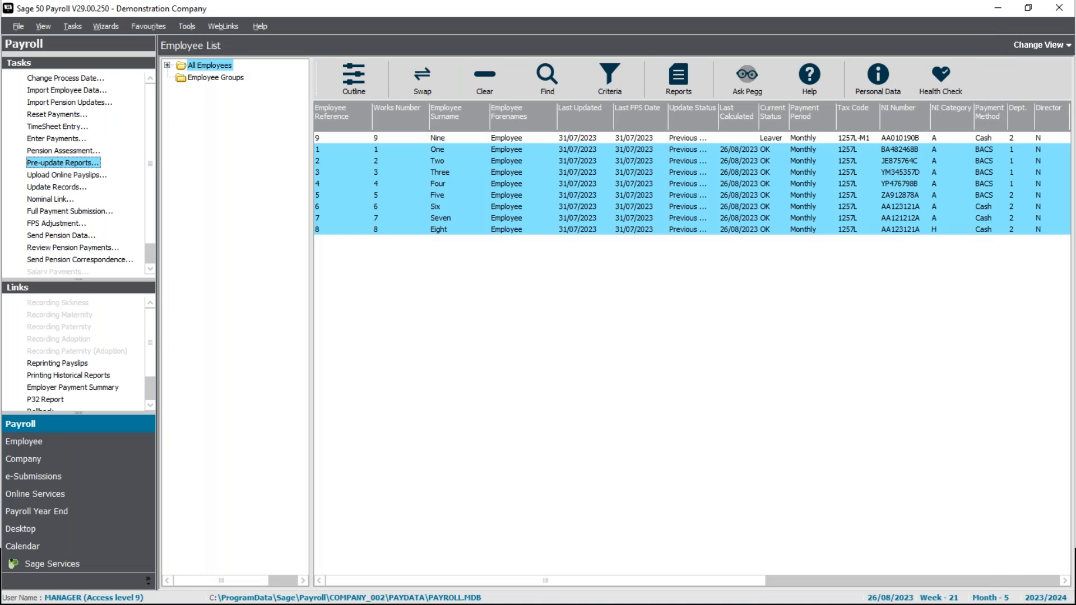